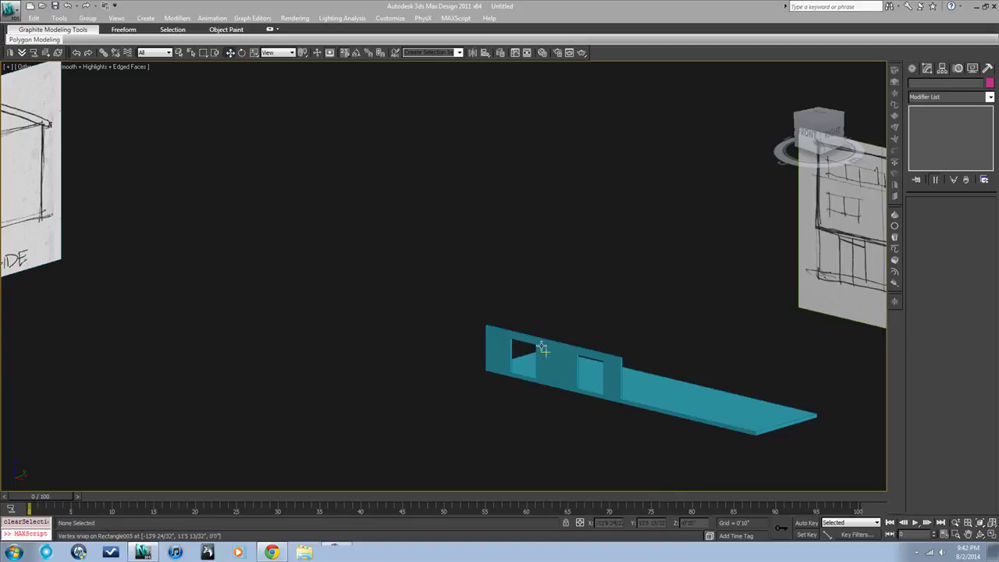
- Examine the front wall with its two openings against the front elevation sketch in the Front view
click(544, 351)
key(f)
key(z)
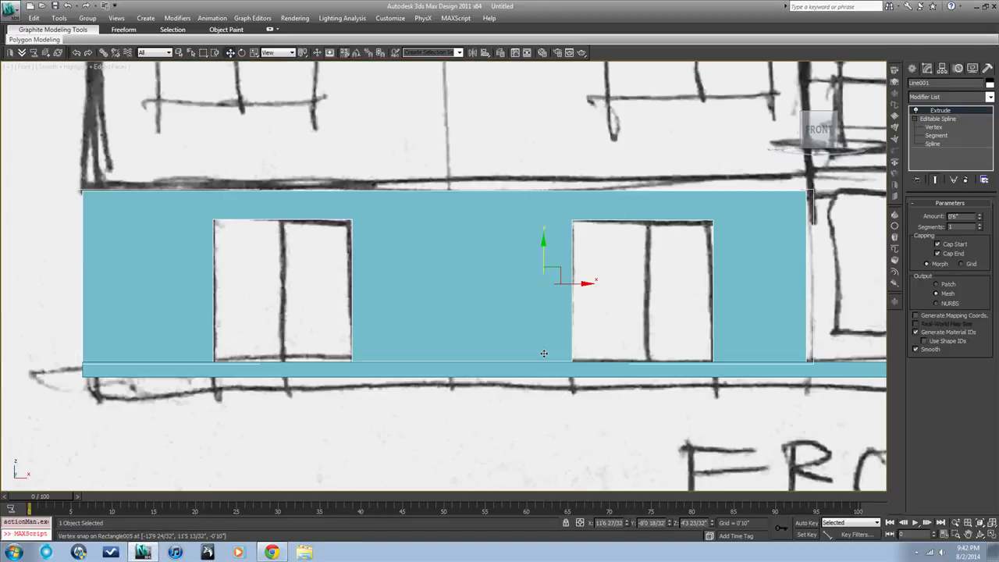
scroll(591, 355, down, 3)
middle_drag(591, 355, 468, 336)
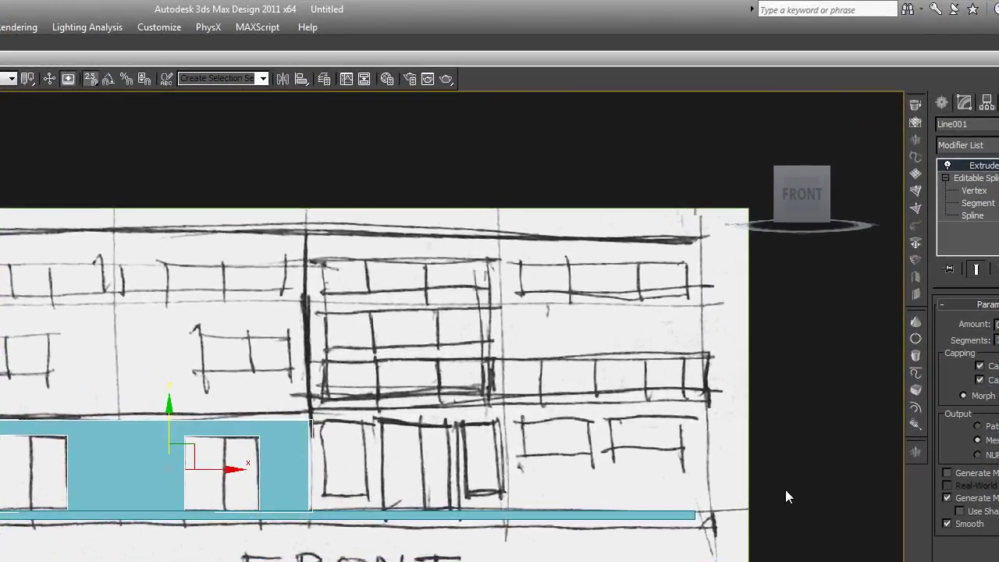
click(786, 490)
scroll(641, 482, down, 1)
scroll(522, 479, up, 2)
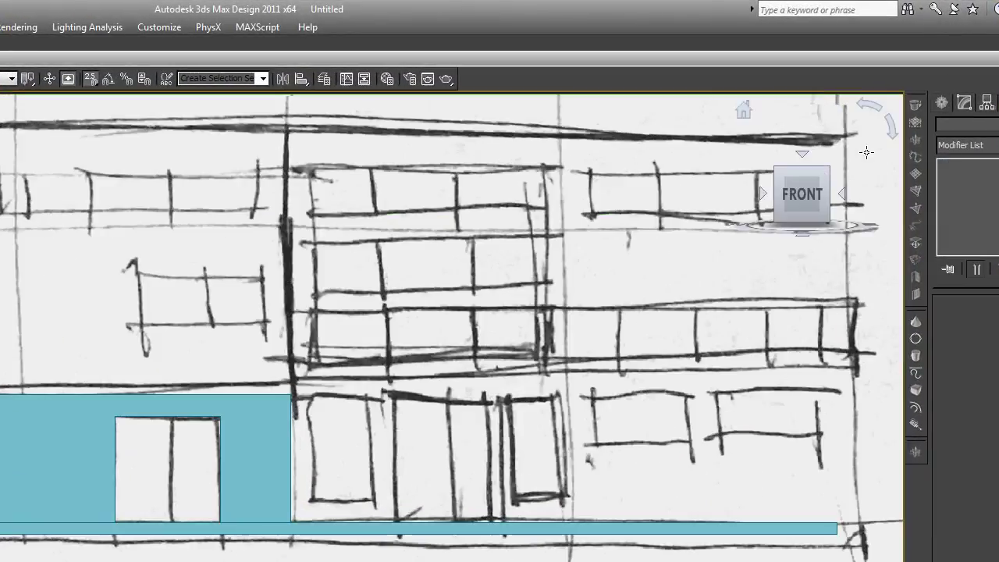
click(942, 104)
click(970, 215)
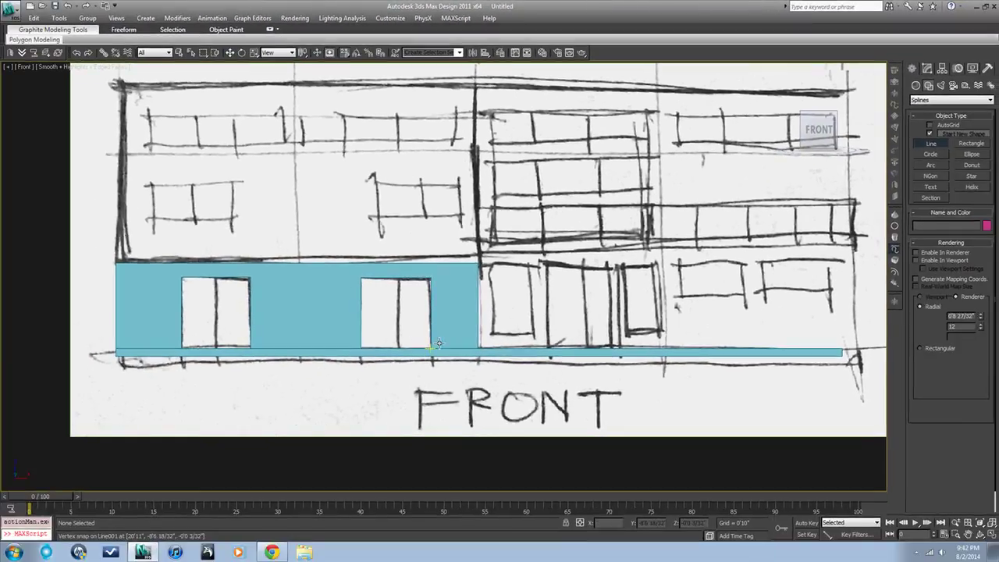
click(438, 343)
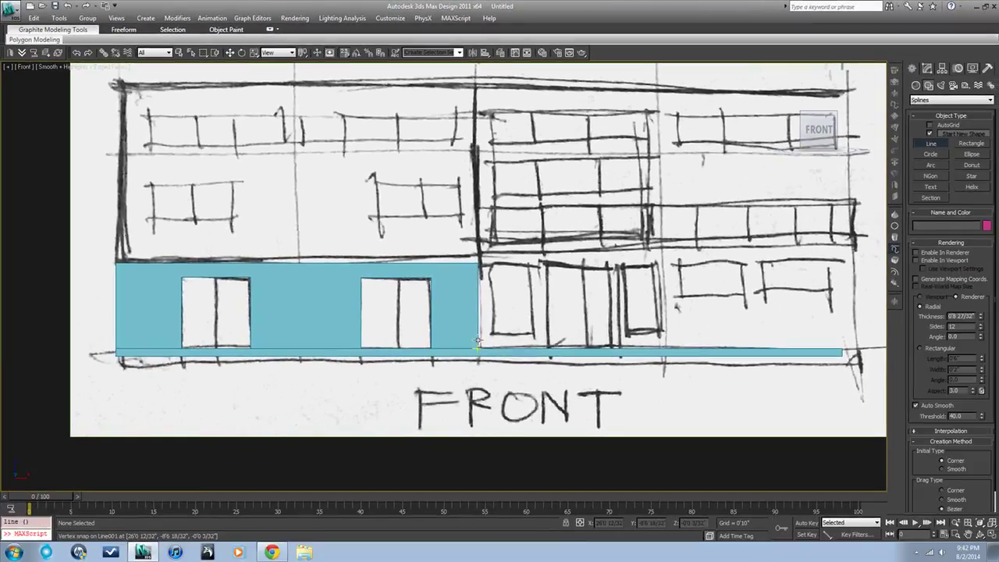
right_click(469, 269)
right_click(436, 220)
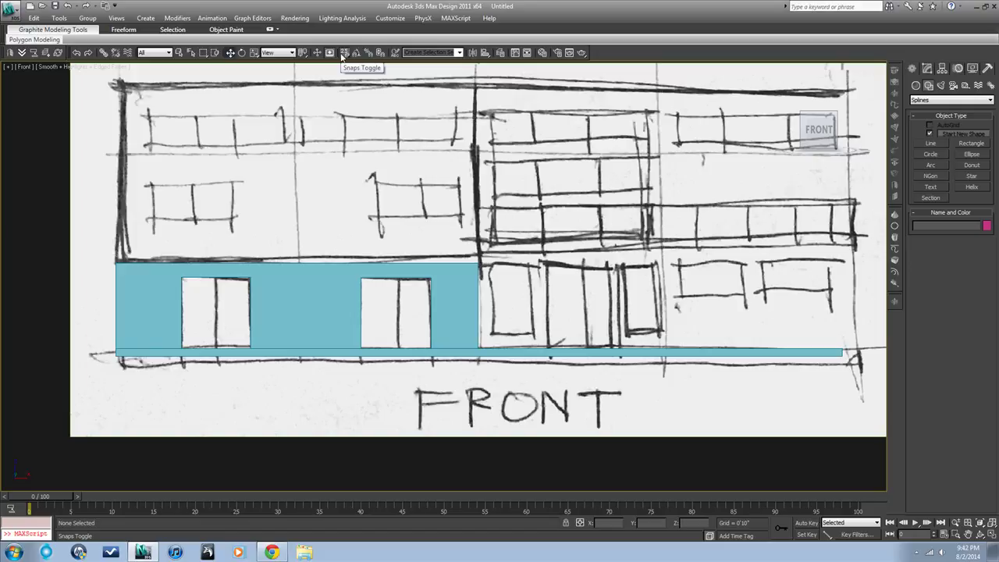
- Try 3D snapping with a test line through the corners of the wall and its second opening, and delete that line
drag(341, 56, 349, 91)
alt+middle_drag(471, 327, 508, 374)
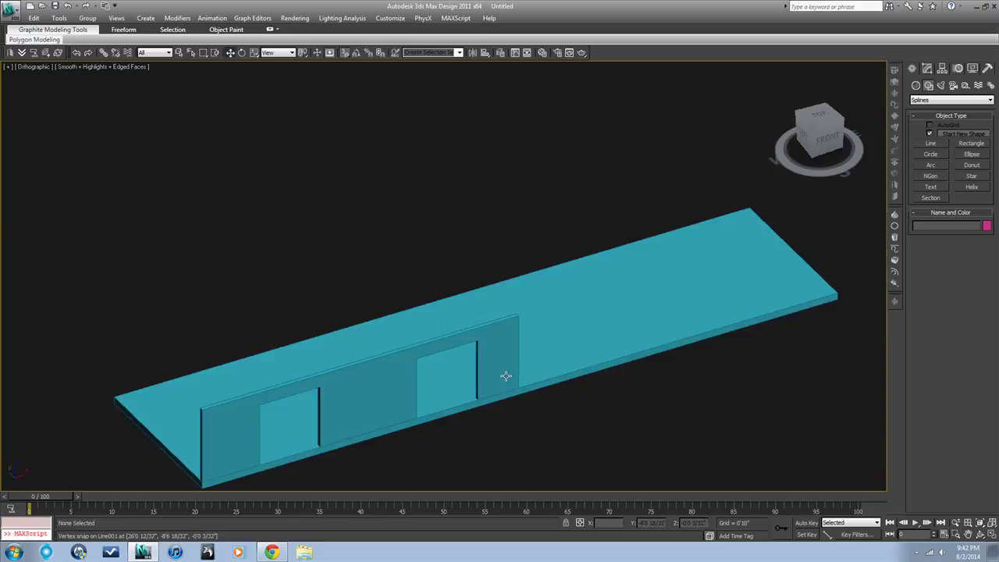
scroll(519, 386, up, 5)
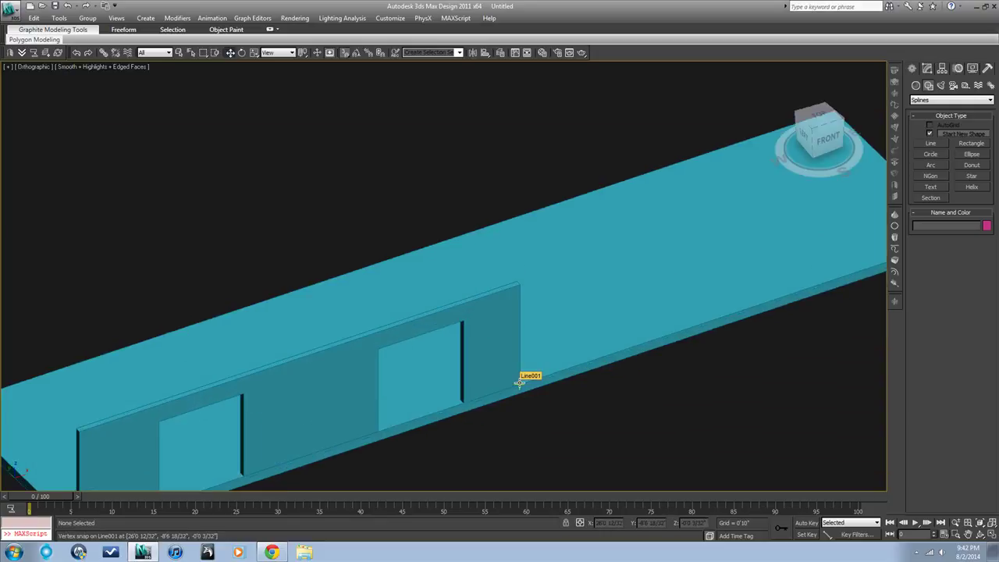
click(928, 143)
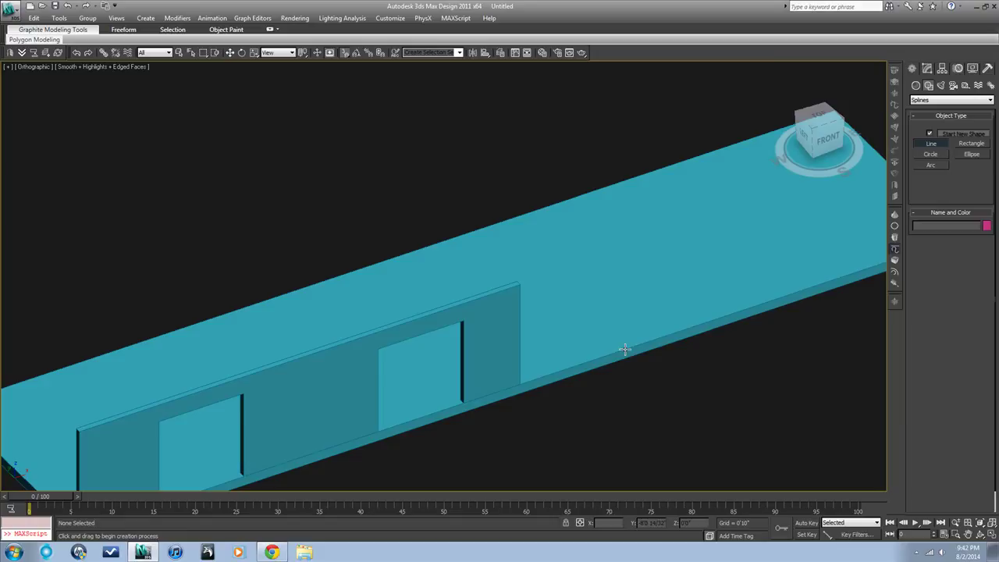
click(522, 383)
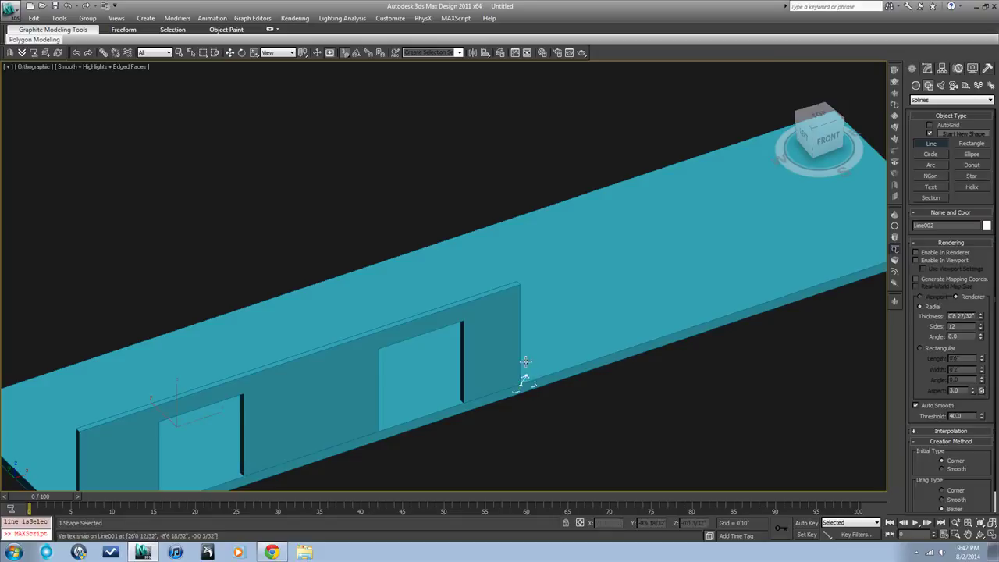
click(517, 287)
right_click(517, 287)
click(462, 403)
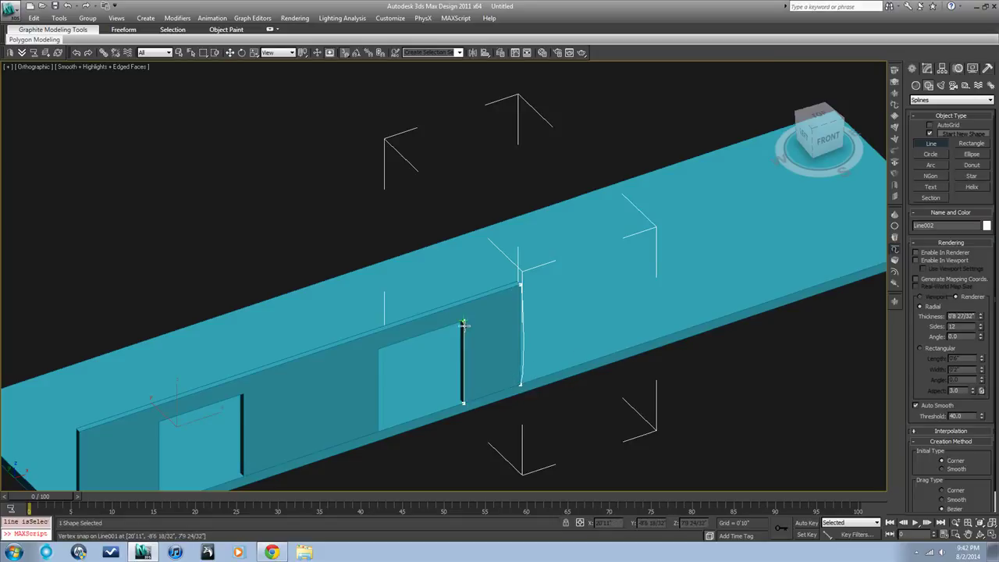
click(462, 323)
click(378, 348)
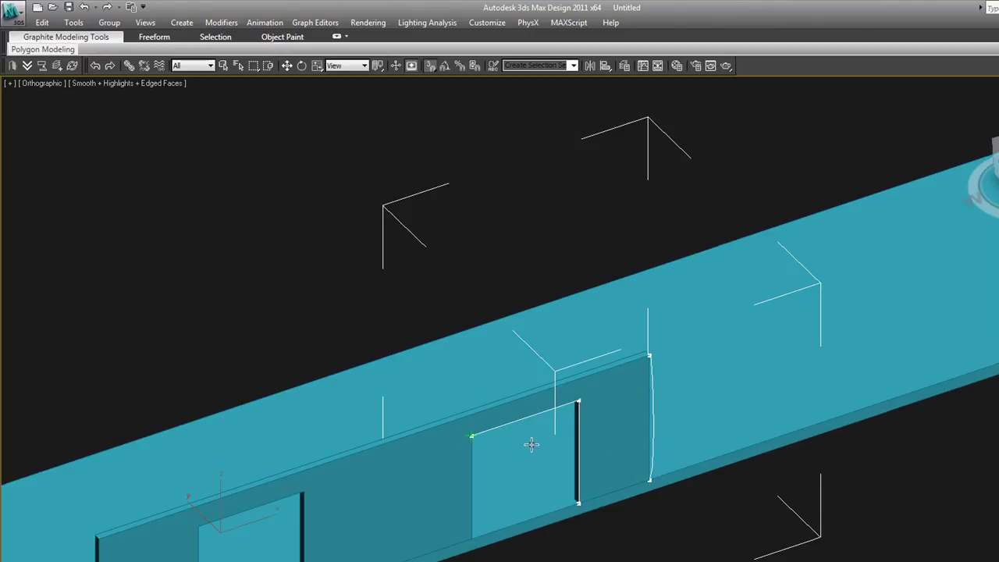
right_click(664, 489)
key(Delete)
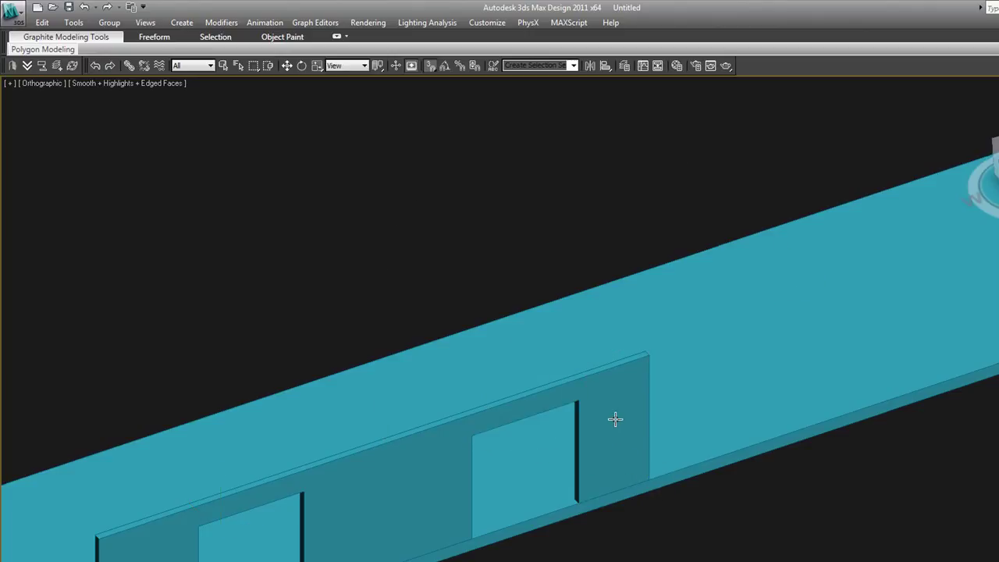
- Delete the stray building elevation lying far away from the reference sketch planes
key(f)
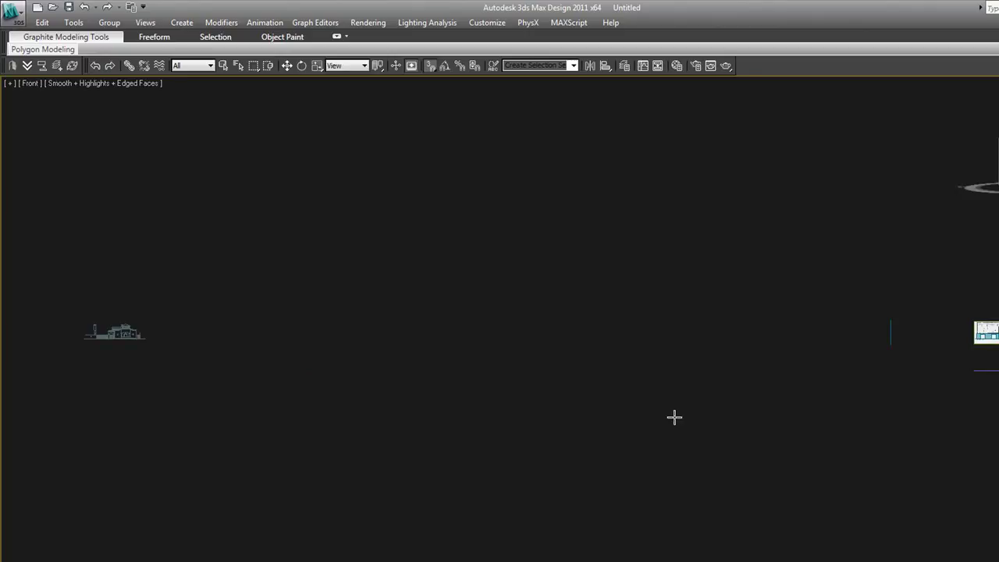
middle_drag(887, 391, 548, 437)
scroll(675, 406, up, 8)
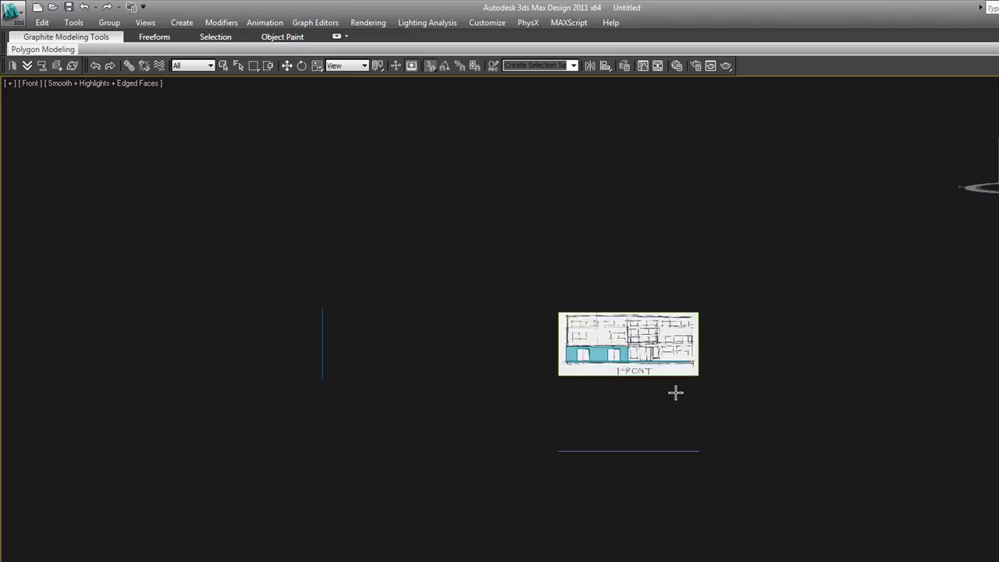
scroll(622, 380, up, 5)
middle_drag(598, 344, 636, 445)
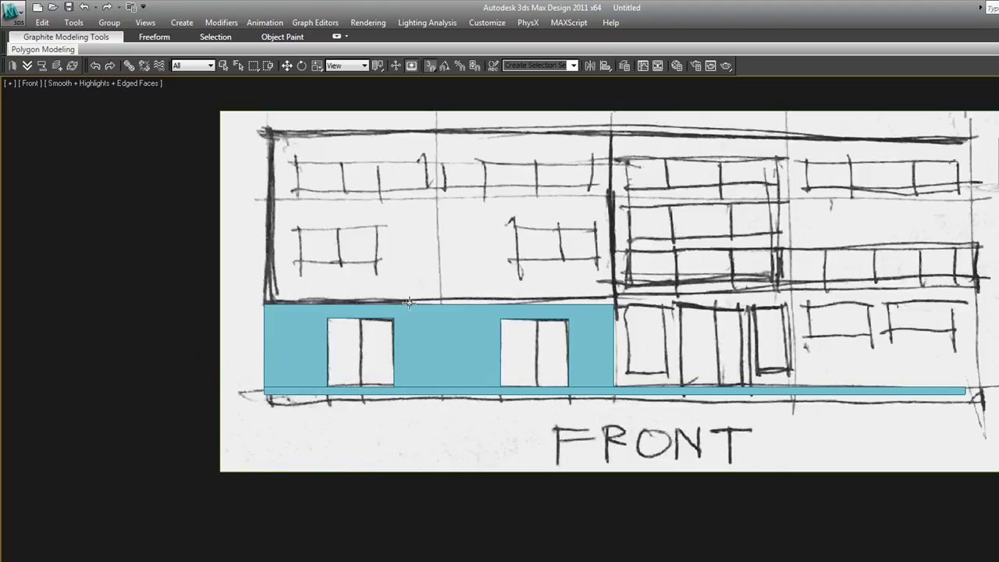
scroll(436, 348, down, 2)
alt+middle_drag(435, 351, 463, 374)
scroll(468, 403, down, 8)
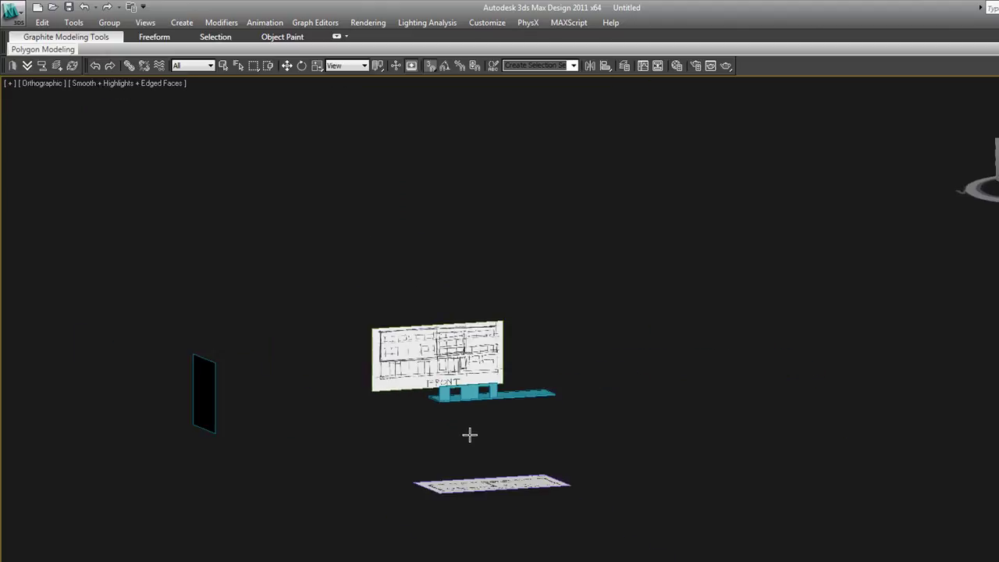
middle_drag(518, 431, 617, 419)
scroll(617, 419, down, 4)
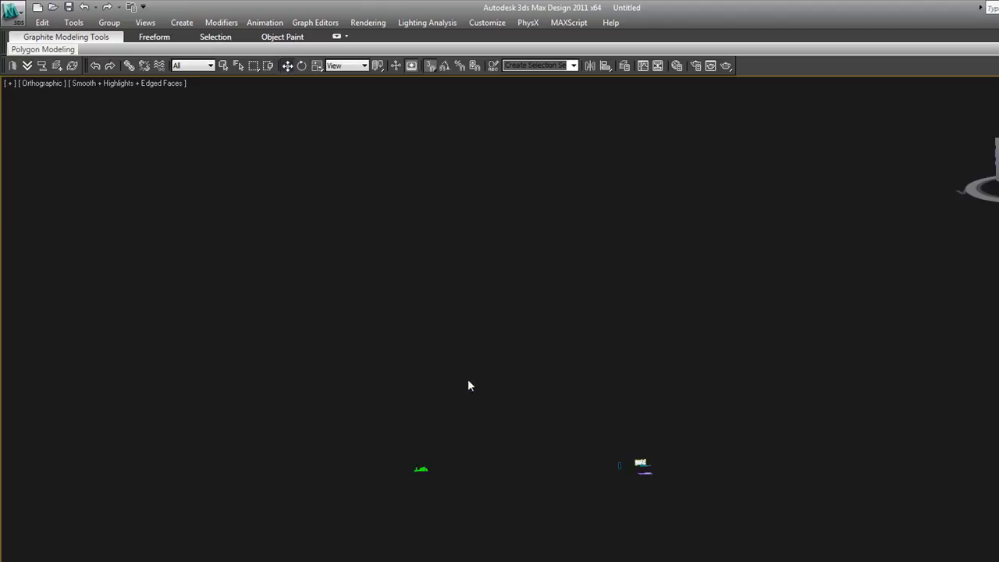
click(417, 467)
key(Delete)
- Switch snapping to 2.5D in the Front view and frame the unbuilt half of the front sketch
key(f)
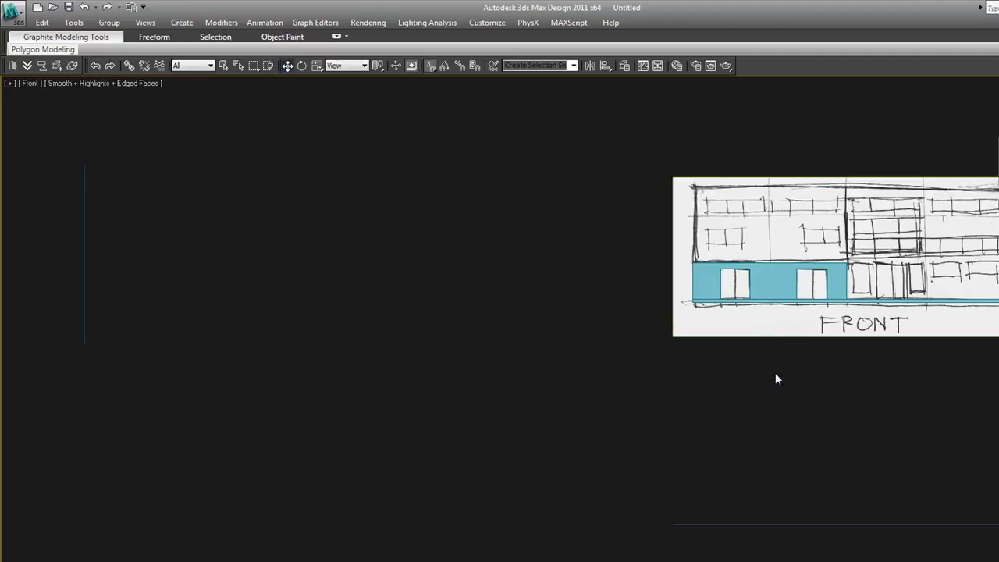
middle_drag(776, 373, 525, 423)
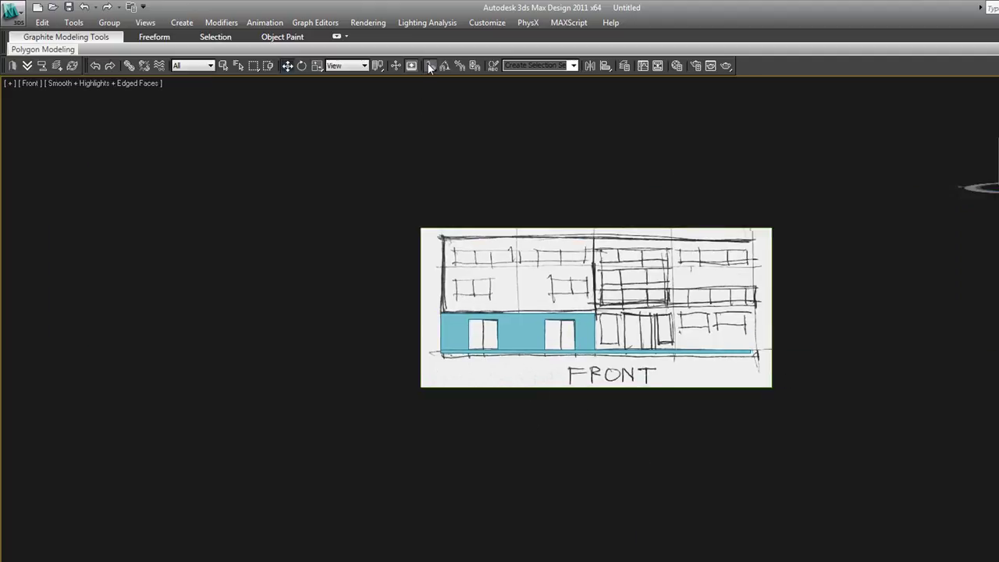
drag(428, 66, 429, 97)
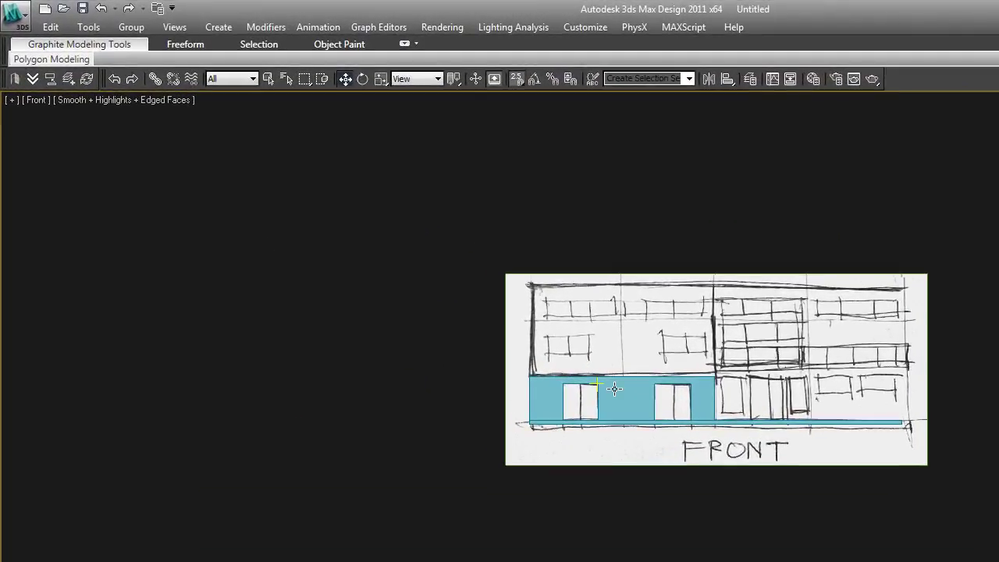
middle_drag(613, 389, 461, 422)
scroll(481, 420, up, 5)
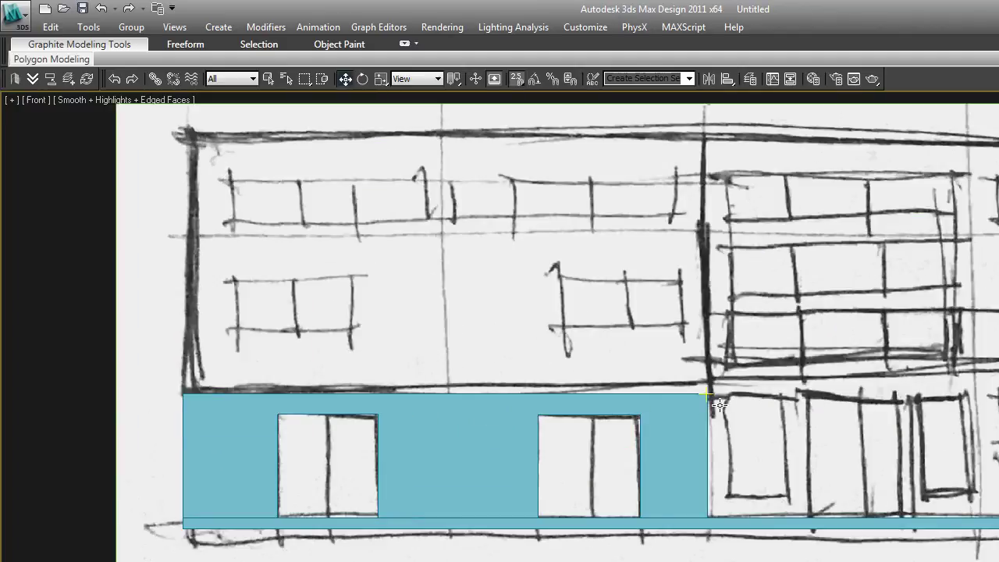
middle_drag(719, 403, 476, 433)
scroll(477, 433, down, 5)
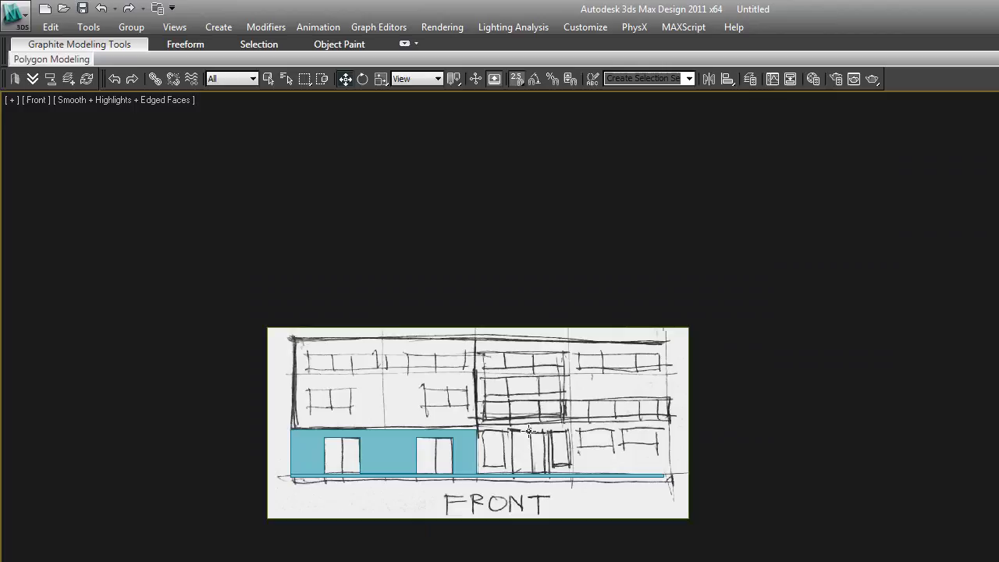
mouse_move(537, 431)
alt+middle_down()
mouse_move(580, 468)
mouse_move(533, 461)
mouse_move(539, 452)
alt+middle_up()
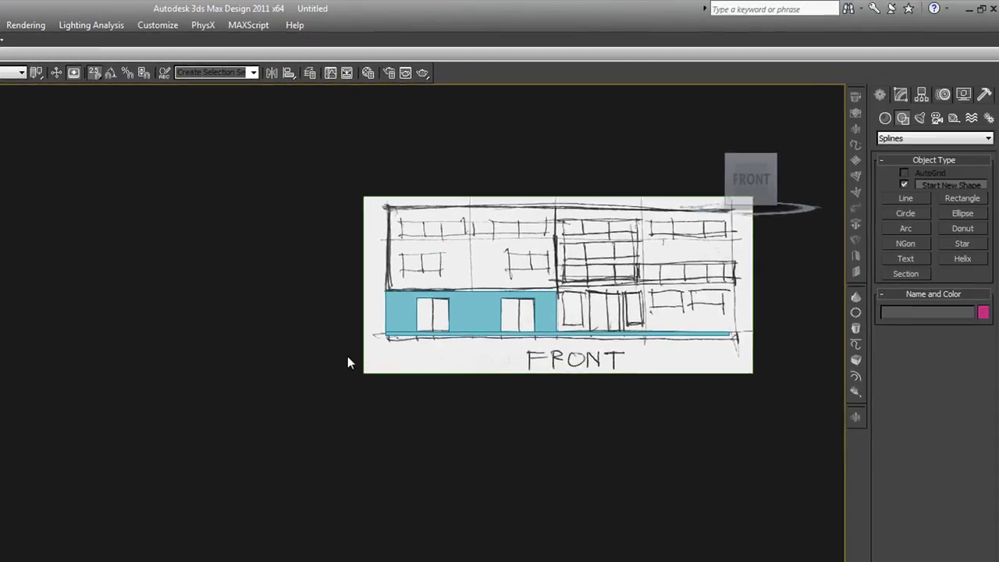
scroll(347, 356, down, 2)
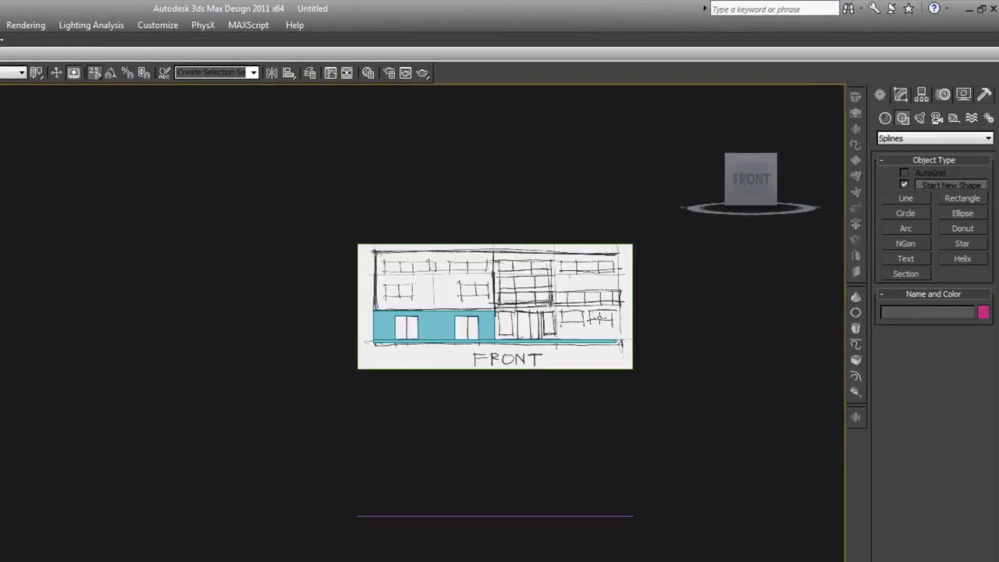
middle_drag(600, 318, 275, 364)
scroll(216, 376, up, 4)
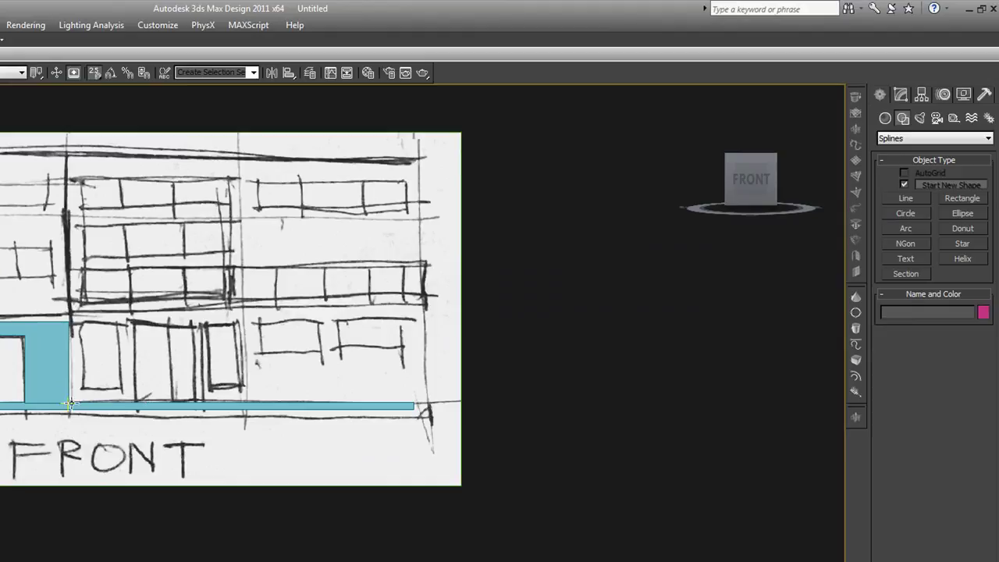
- Draw a closed line outlining the remaining ground-floor front wall, from the existing wall to the slab's end, leaving the entrance opening out
click(69, 402)
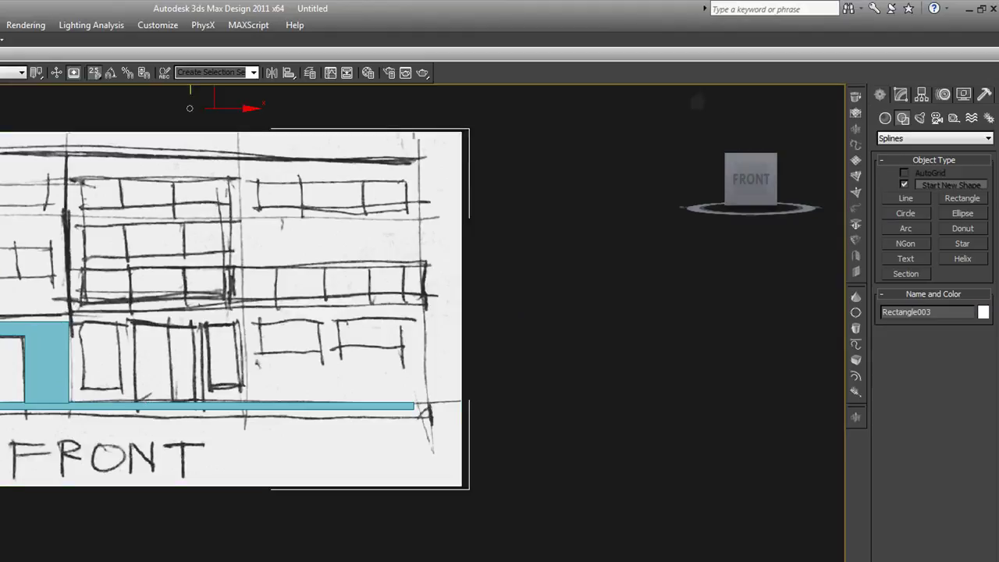
click(912, 196)
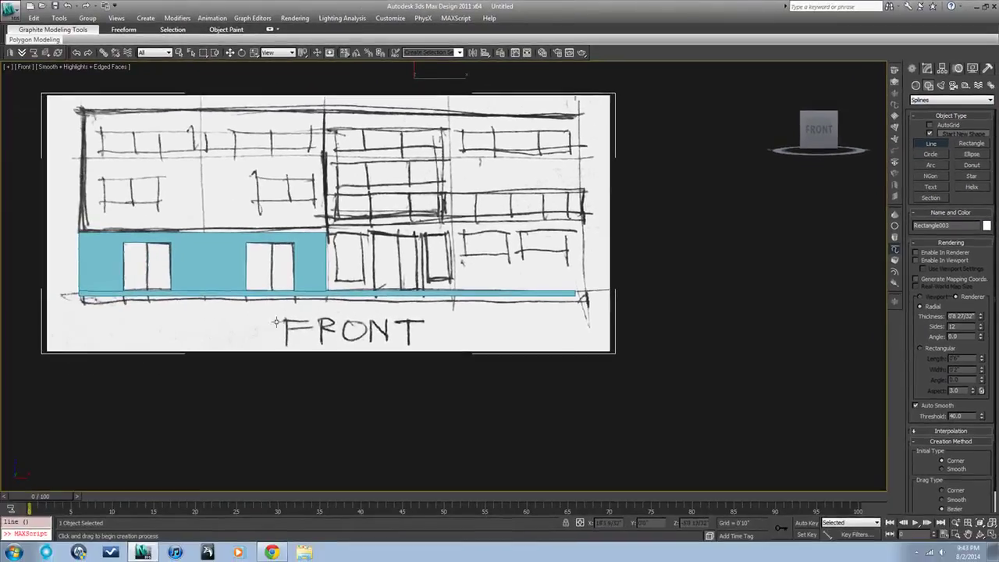
click(327, 293)
click(326, 233)
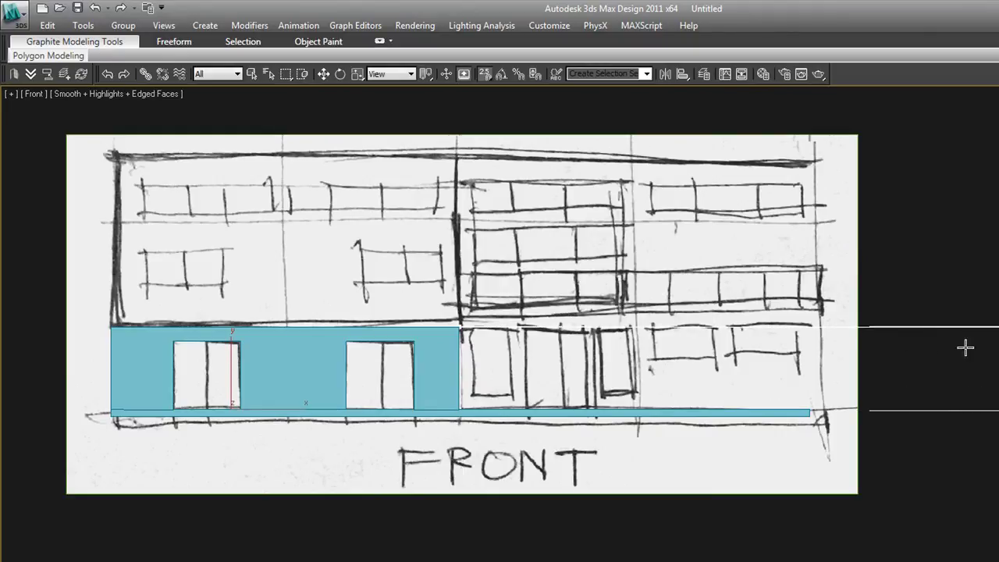
click(808, 405)
right_click(829, 364)
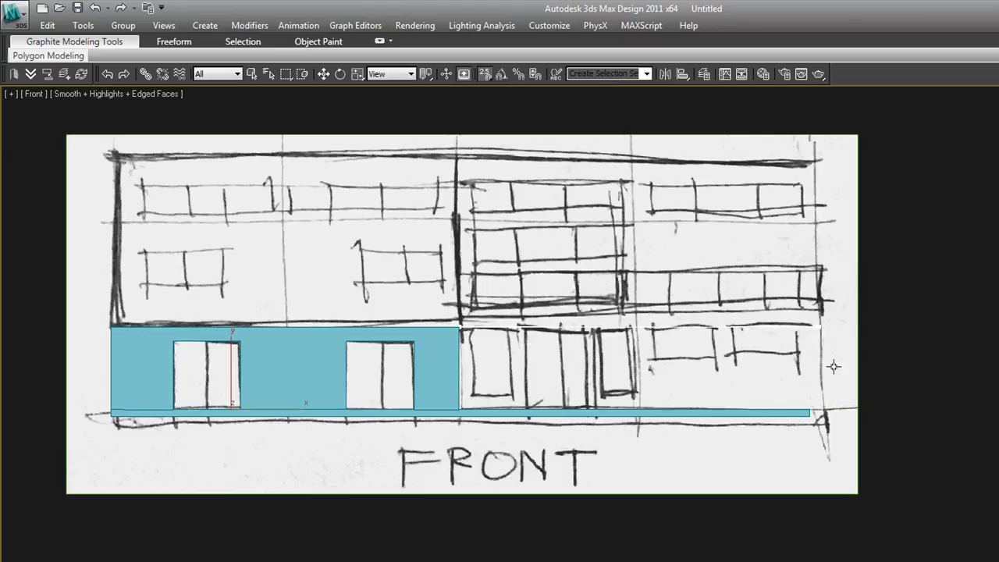
click(814, 403)
right_click(869, 397)
click(812, 407)
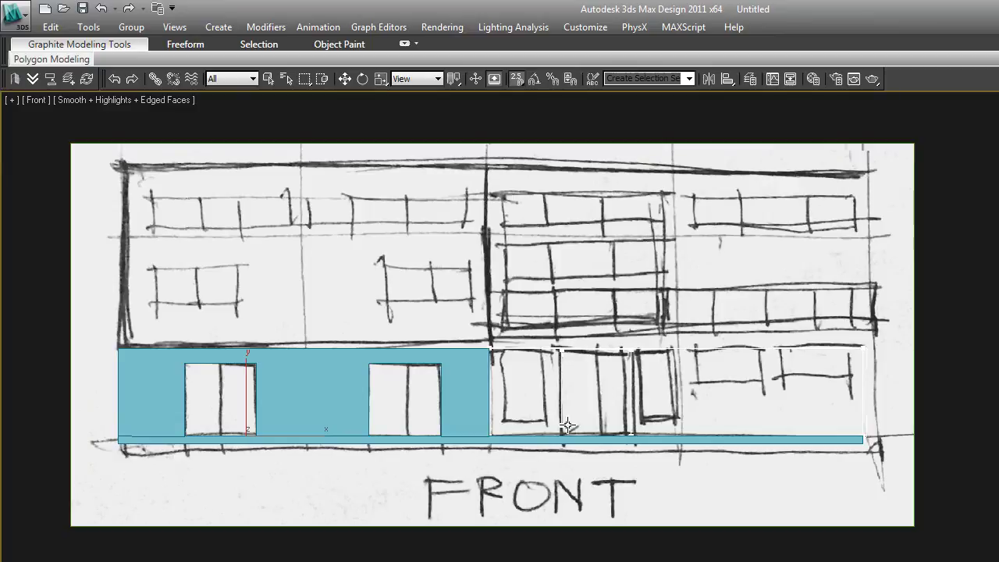
click(491, 434)
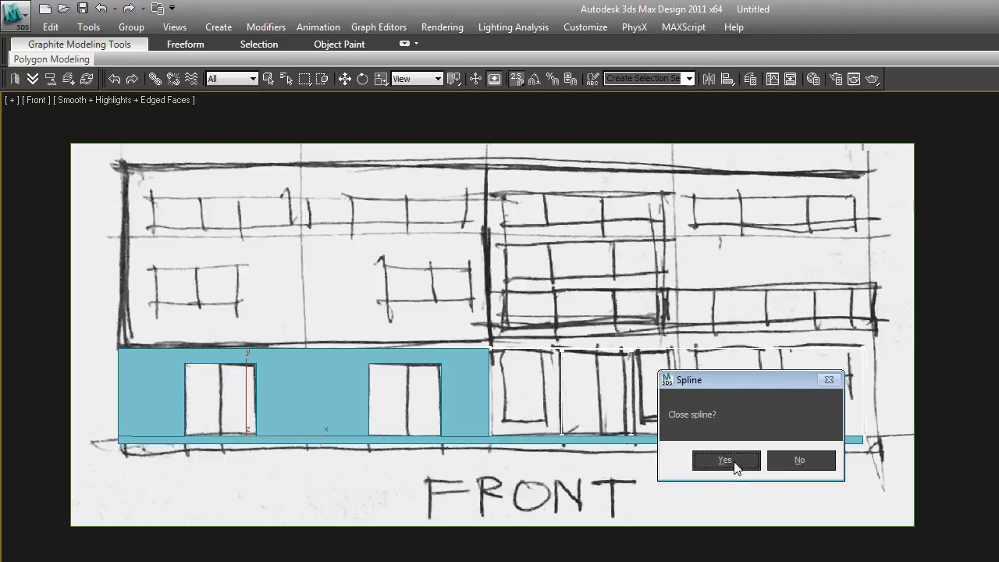
click(725, 460)
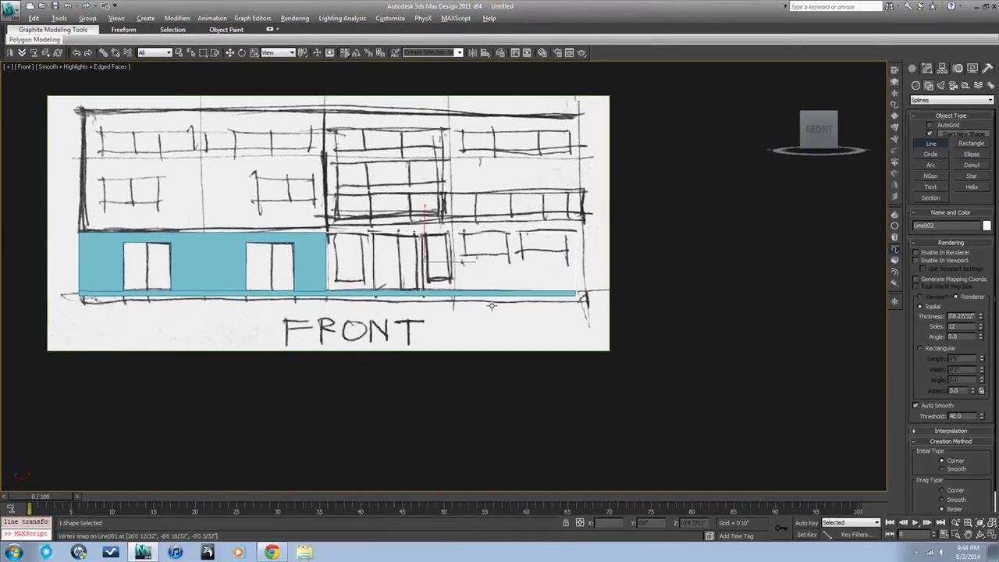
alt+middle_drag(491, 305, 533, 339)
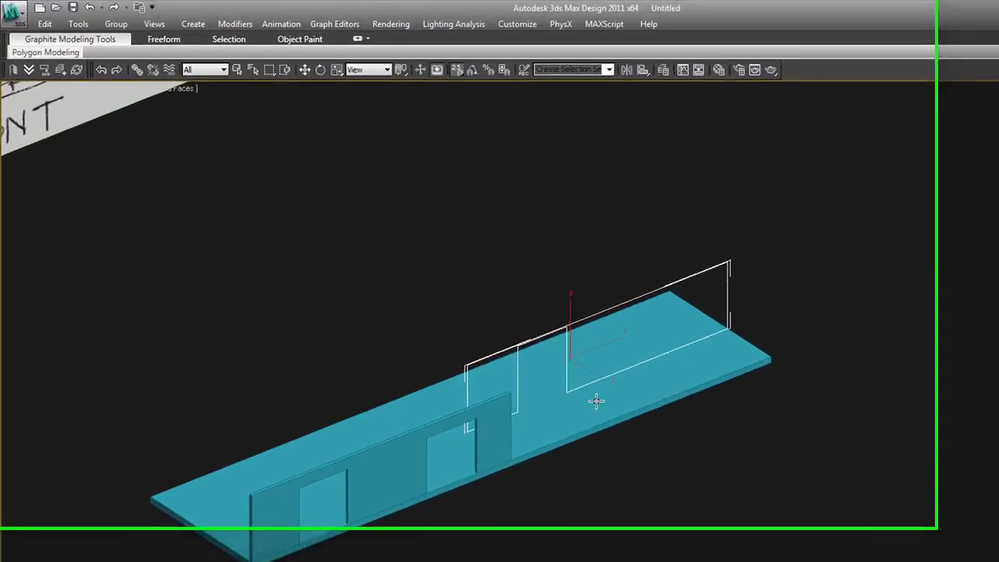
scroll(595, 401, up, 3)
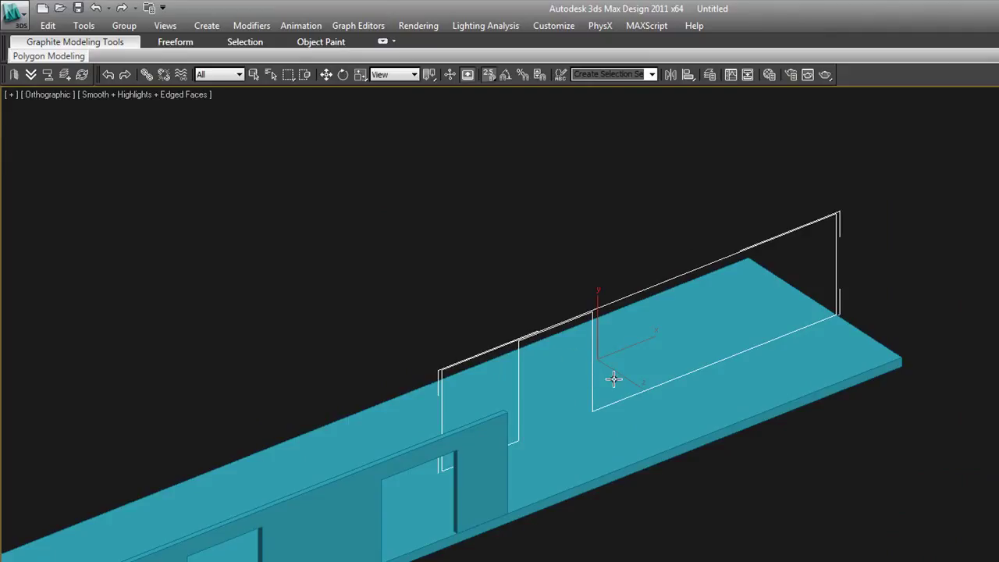
- In the Top view, move the new wall outline onto the slab's front edge, flush with the end corner of the existing front wall
key(t)
scroll(606, 392, down, 3)
scroll(658, 379, up, 1)
key(F3)
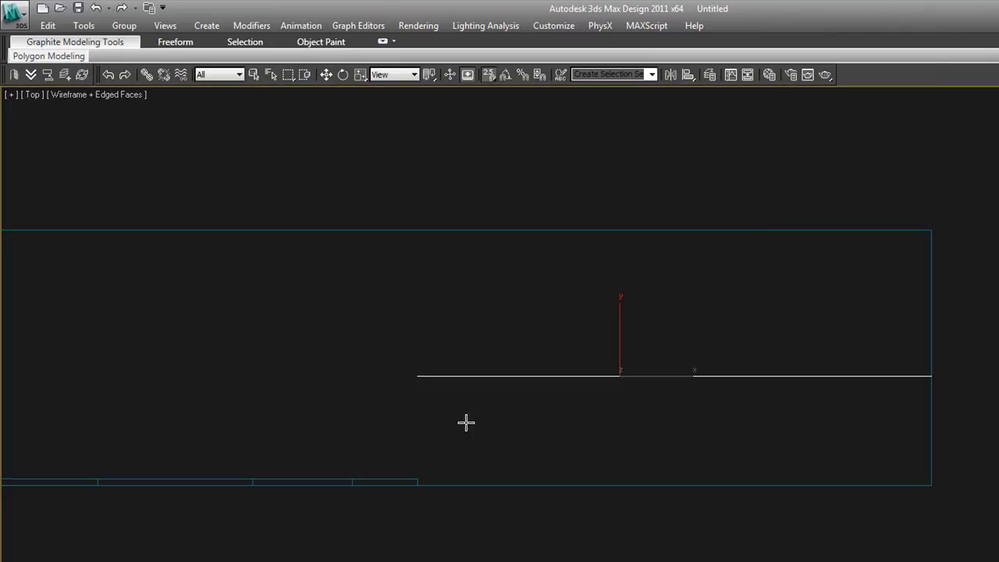
key(w)
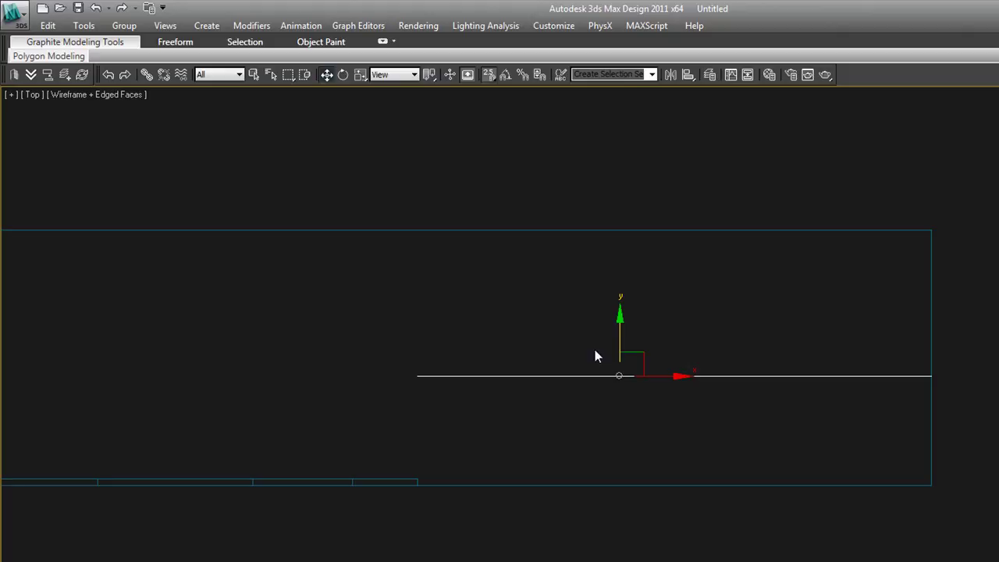
drag(621, 328, 620, 299)
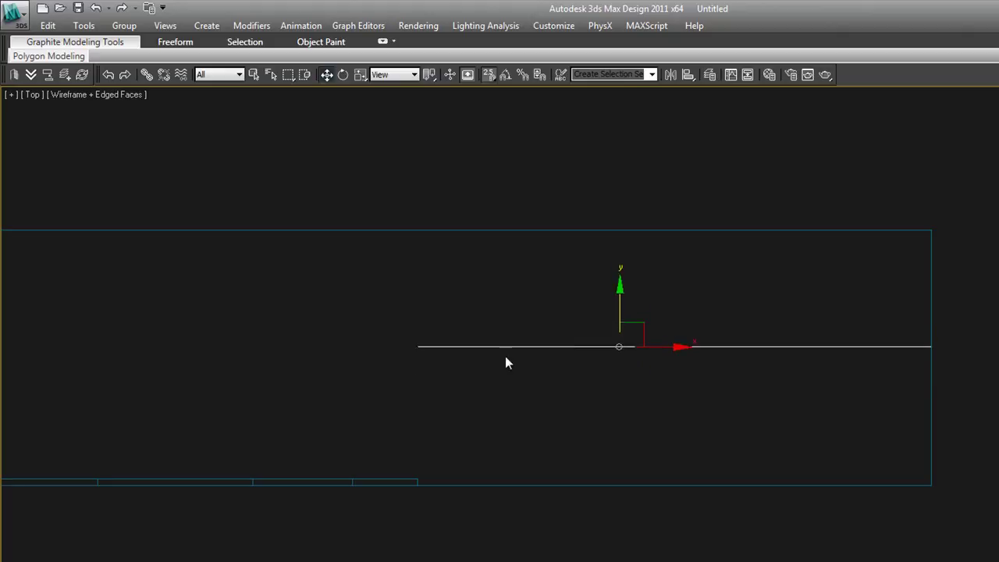
drag(416, 350, 416, 489)
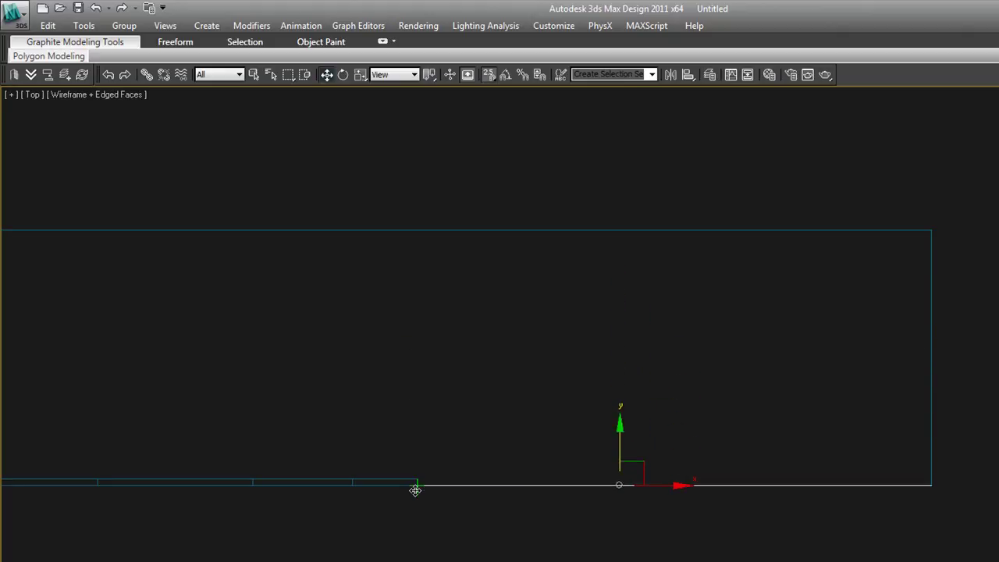
scroll(493, 497, down, 5)
mouse_move(479, 524)
alt+middle_down()
mouse_move(529, 465)
mouse_move(518, 489)
alt+middle_up()
scroll(511, 518, up, 4)
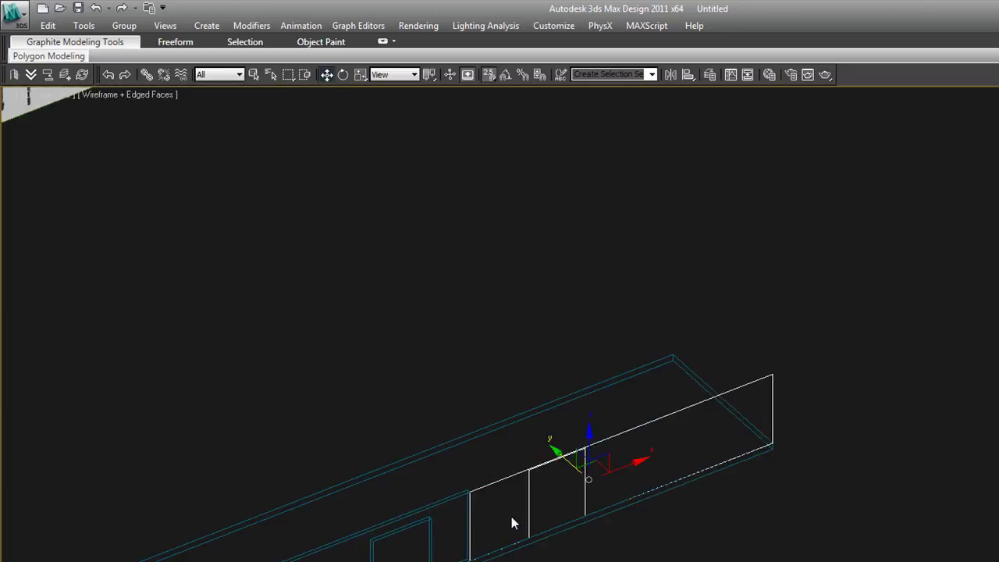
key(F3)
alt+middle_drag(531, 541, 475, 514)
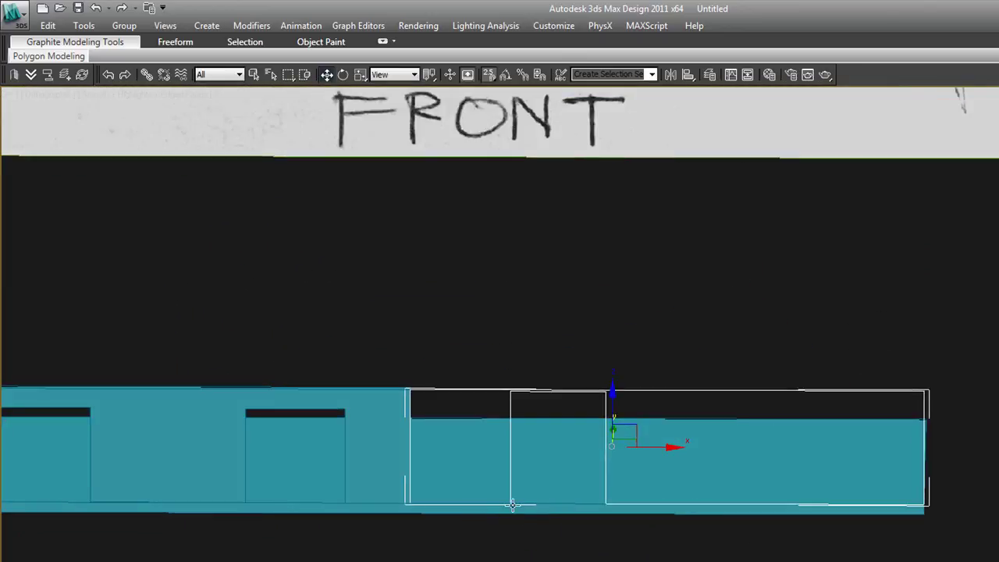
- Isolate the existing front wall together with the new outline in the Front view
key(f)
key(z)
scroll(541, 488, down, 2)
middle_drag(281, 367, 535, 356)
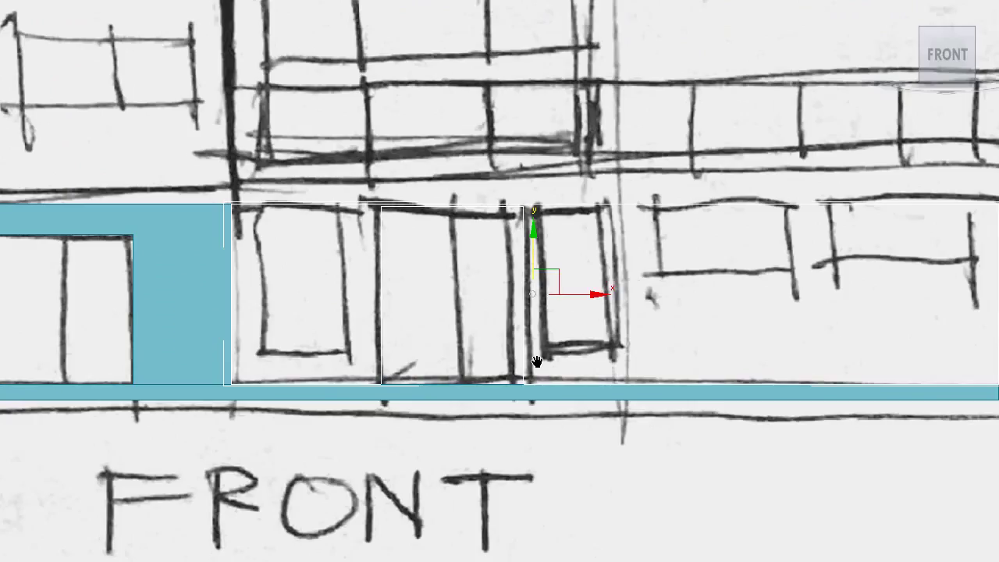
scroll(535, 357, down, 3)
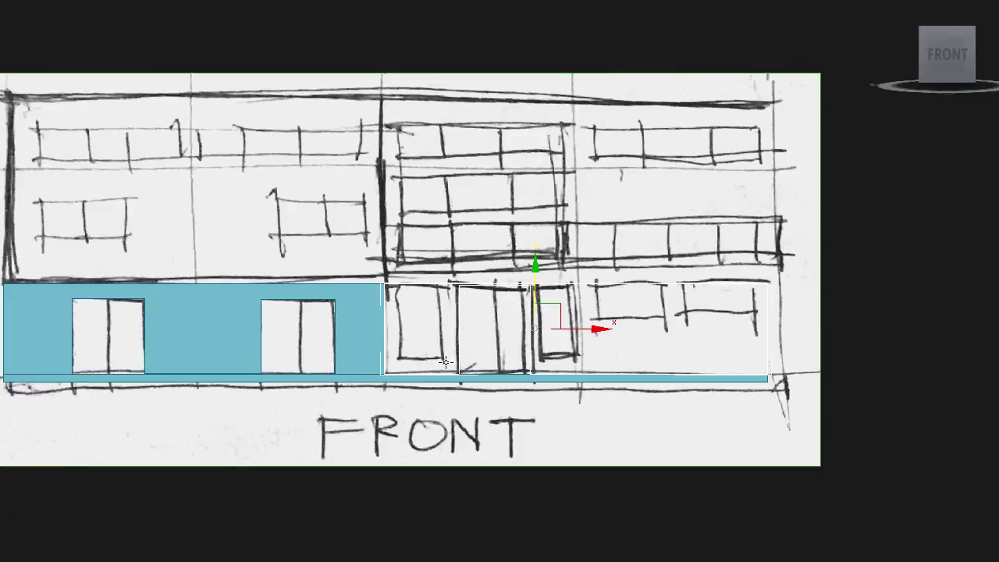
click(353, 322)
key(alt+q)
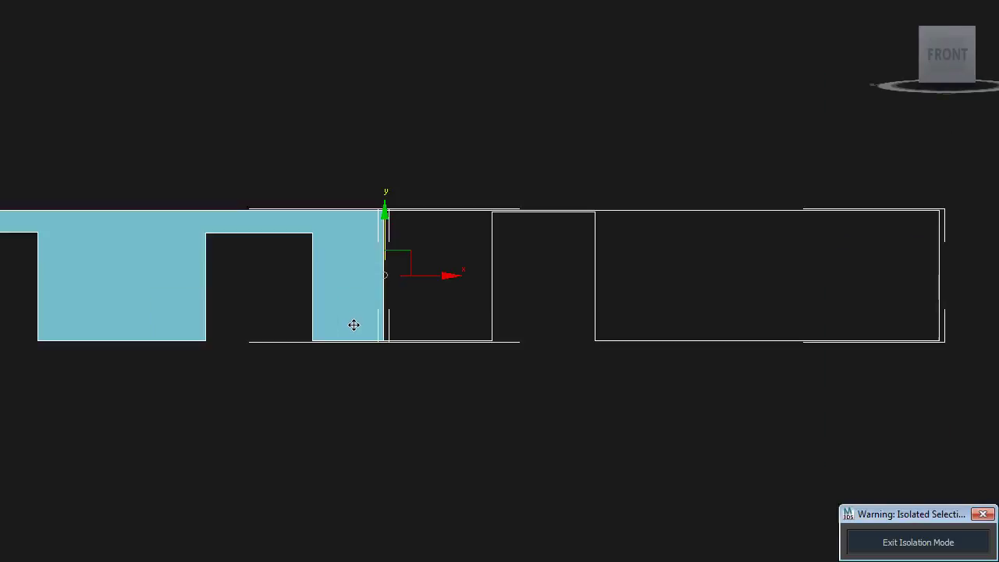
click(508, 406)
click(380, 315)
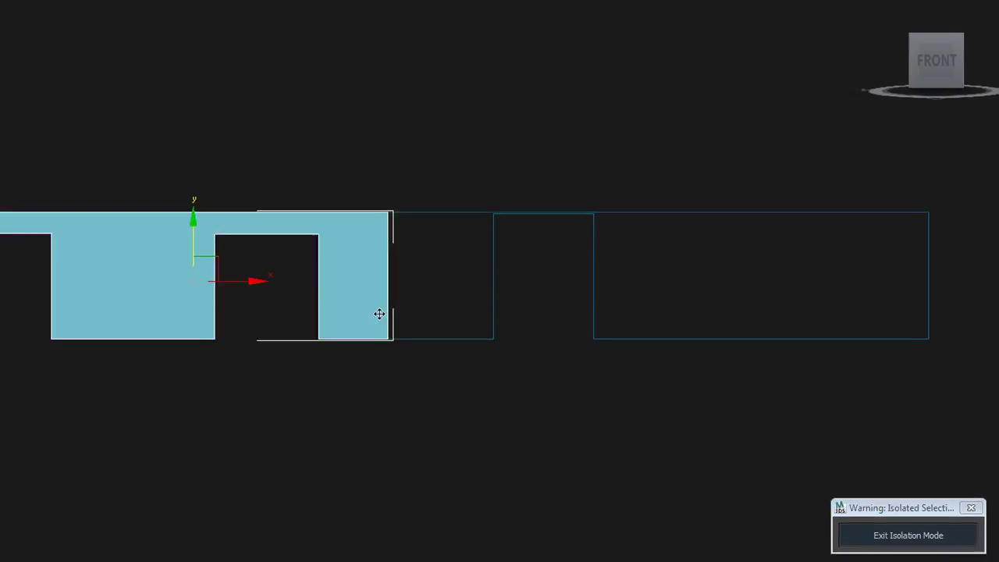
- Lower the two top vertices of the outline's entrance opening straight down to the height of the existing wall's openings
click(515, 278)
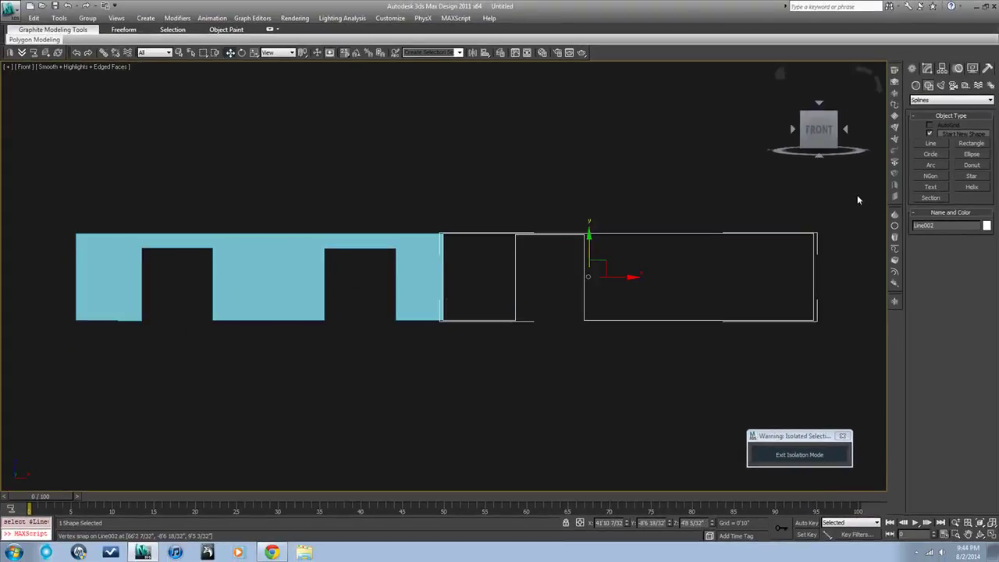
click(927, 69)
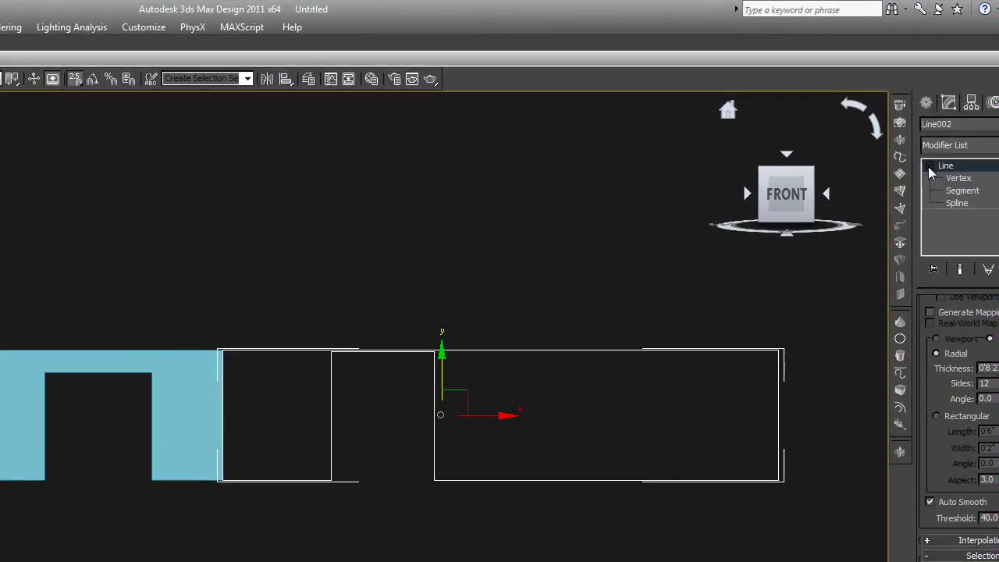
click(957, 179)
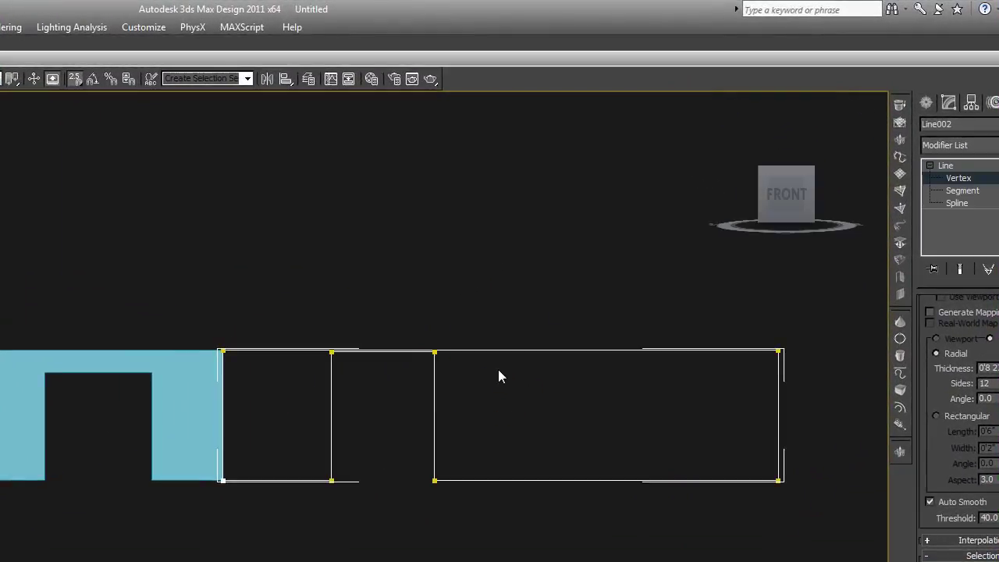
drag(296, 307, 296, 306)
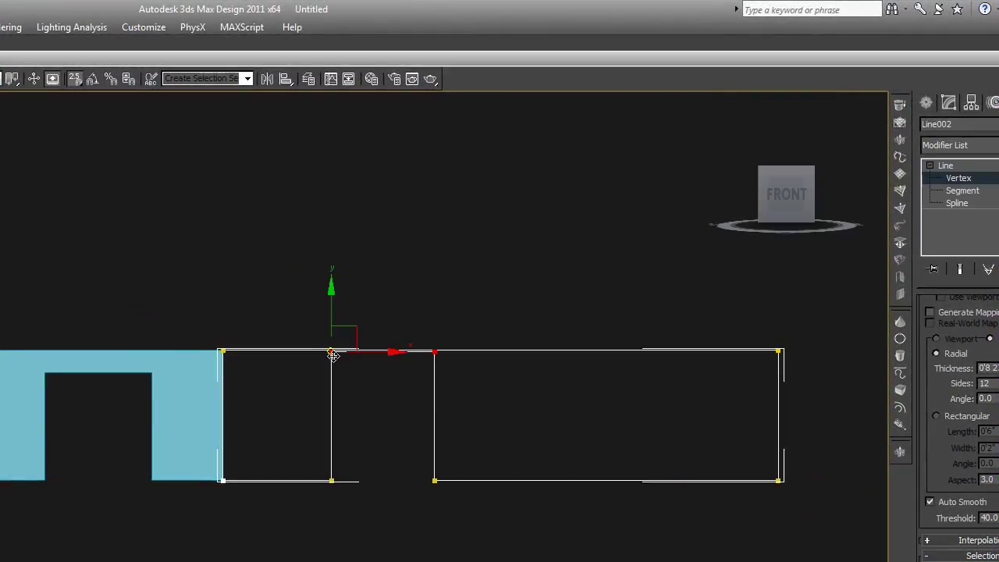
drag(331, 353, 152, 371)
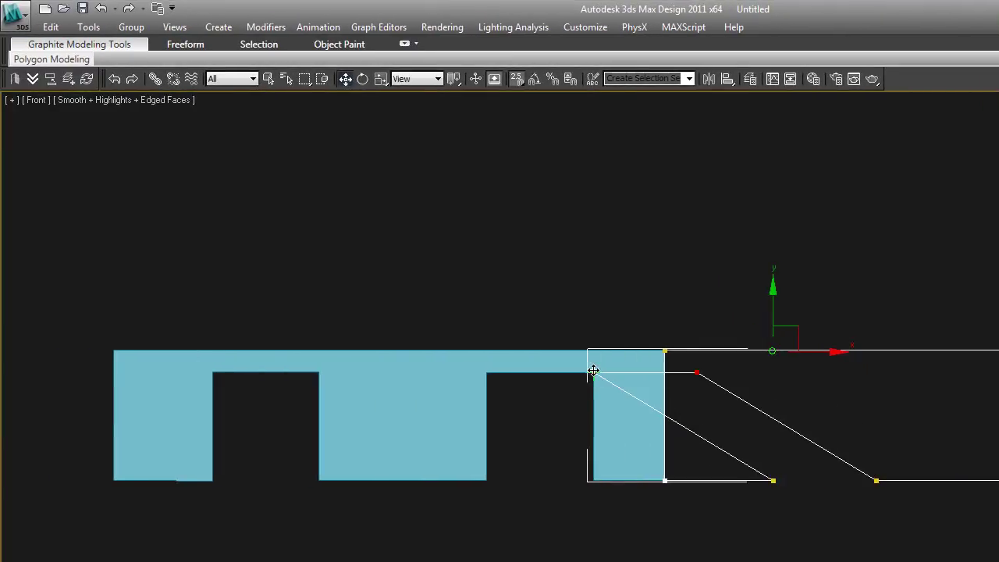
drag(593, 371, 733, 390)
key(ctrl+z)
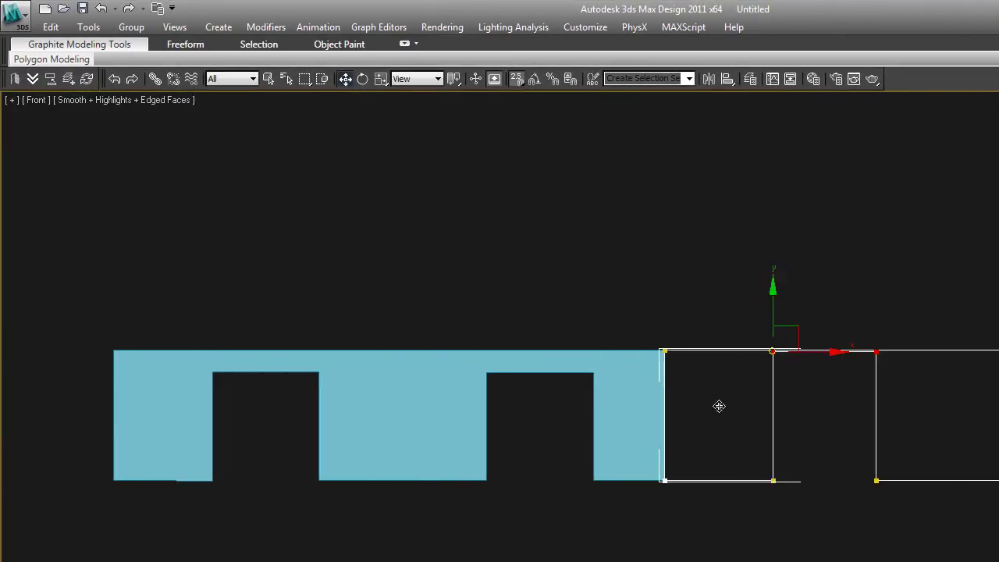
drag(771, 351, 604, 371)
key(ctrl+z)
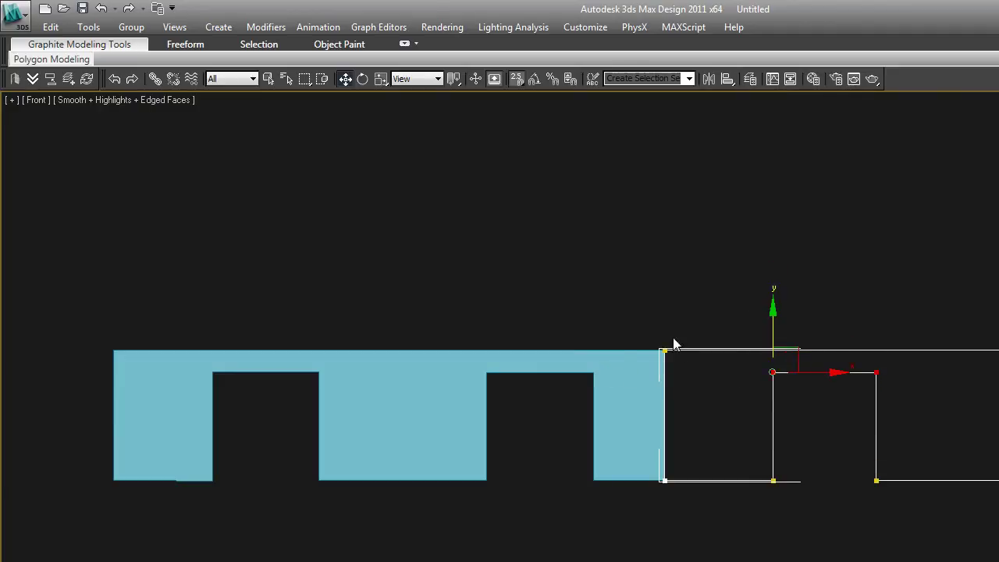
click(830, 302)
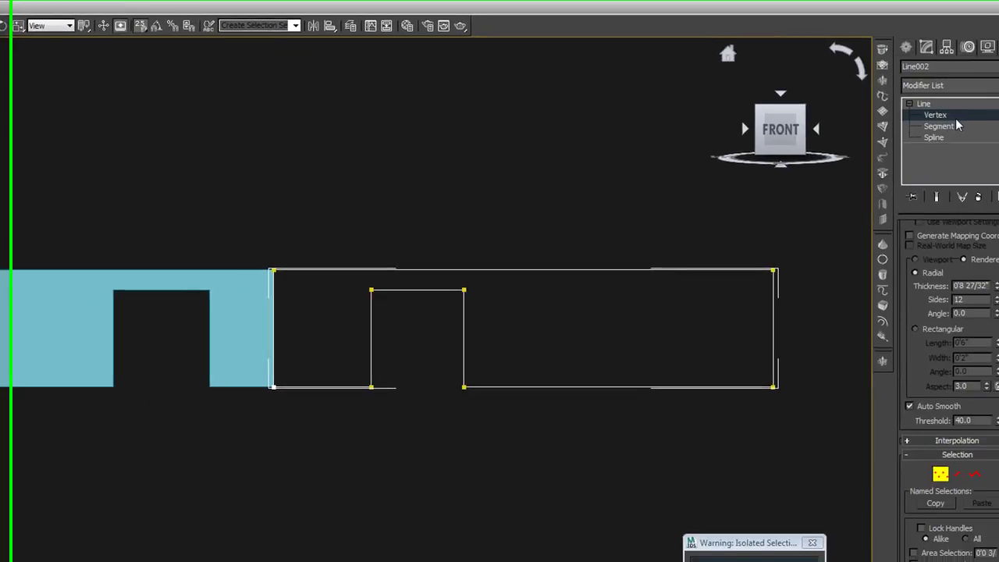
click(954, 119)
click(561, 195)
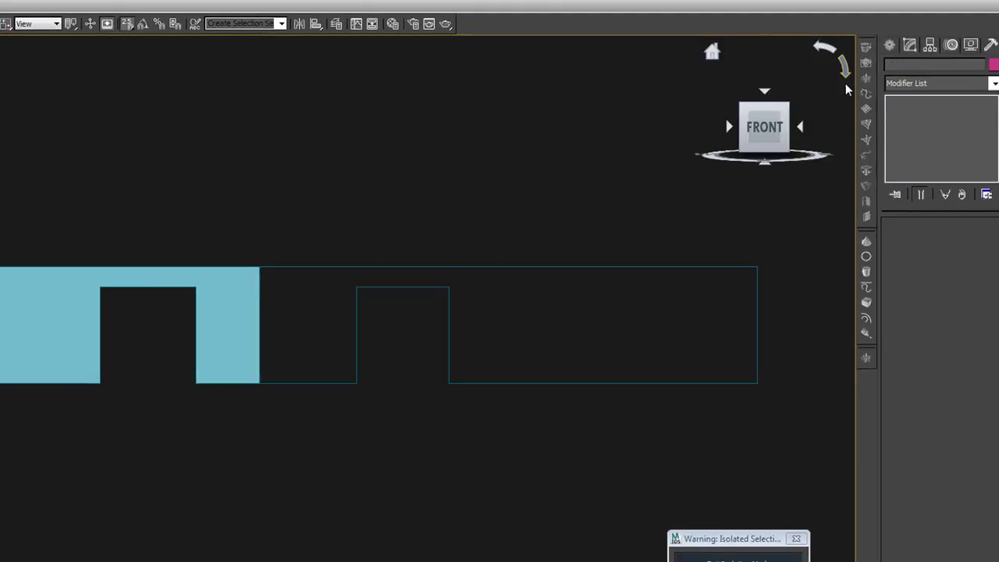
- Draw a rectangle with length 8' and width 6', and place it centred in the outline's entrance opening, resting on the base line
click(889, 44)
click(964, 146)
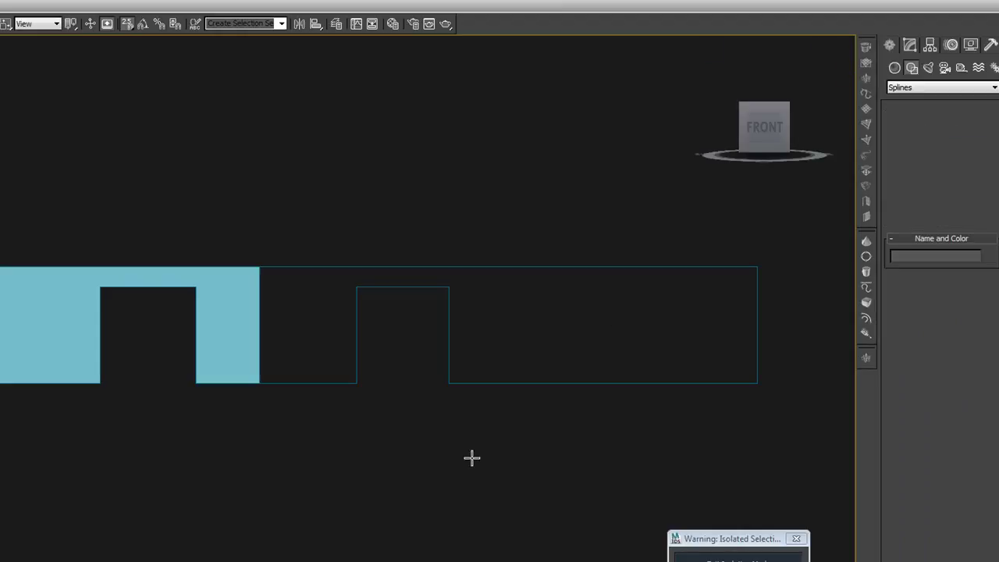
drag(442, 515, 509, 416)
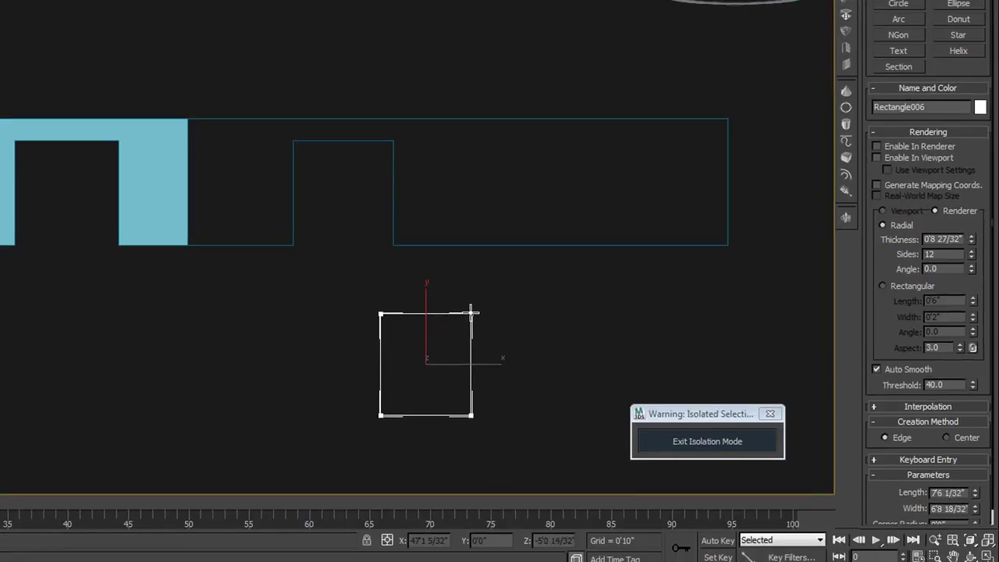
drag(470, 313, 470, 301)
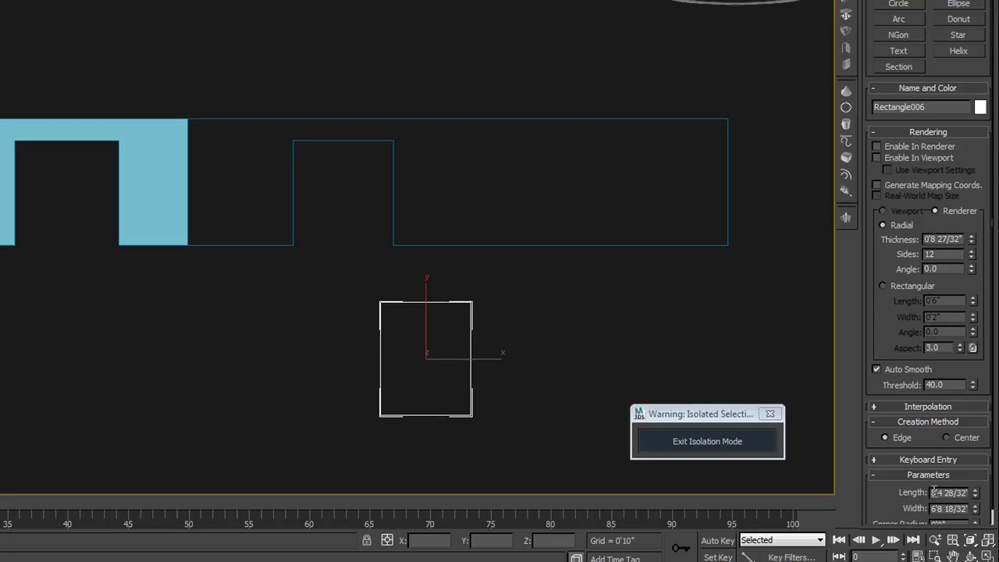
double_click(933, 493)
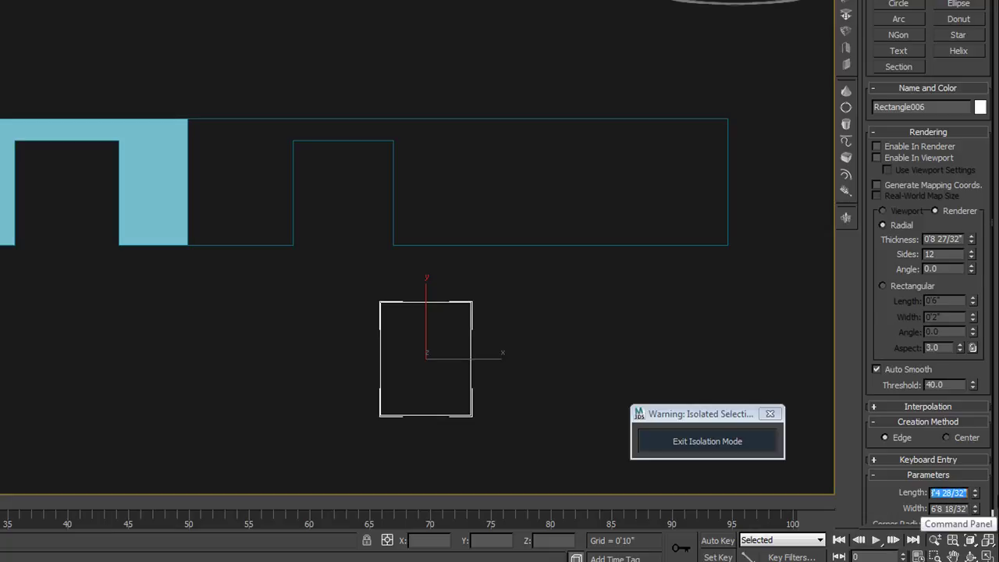
text(8)
key(Tab)
text(6)
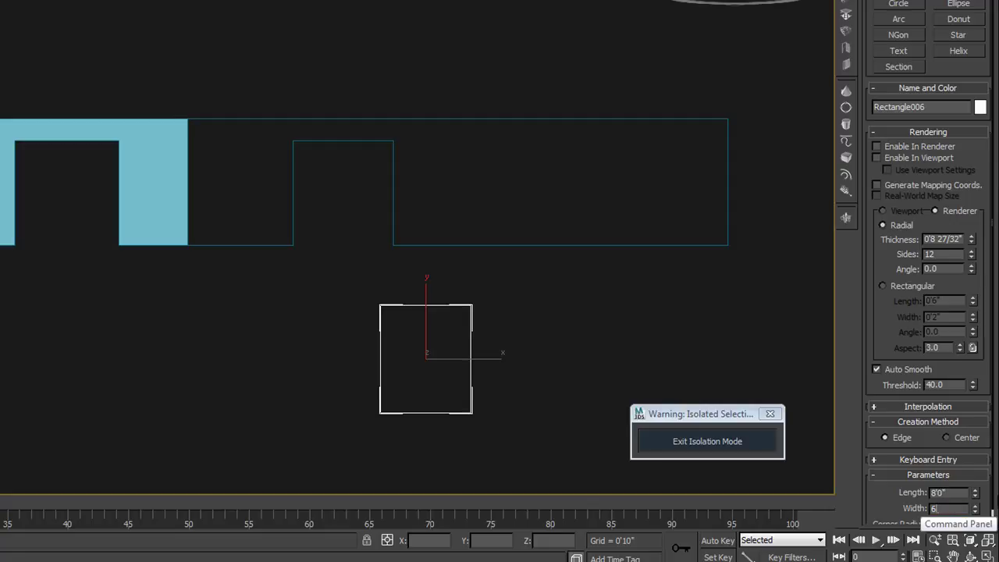
key(Return)
right_click(566, 426)
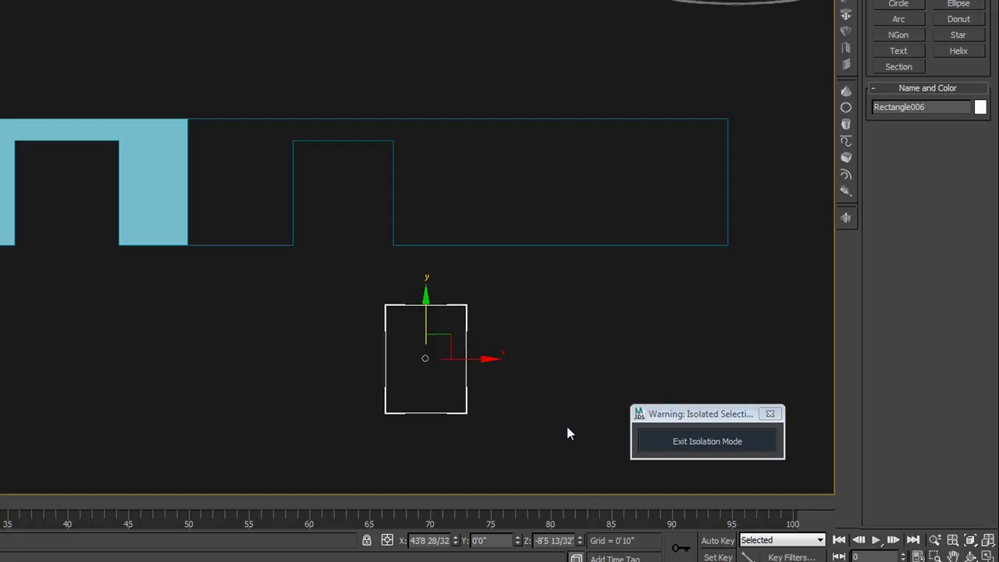
drag(466, 413, 393, 249)
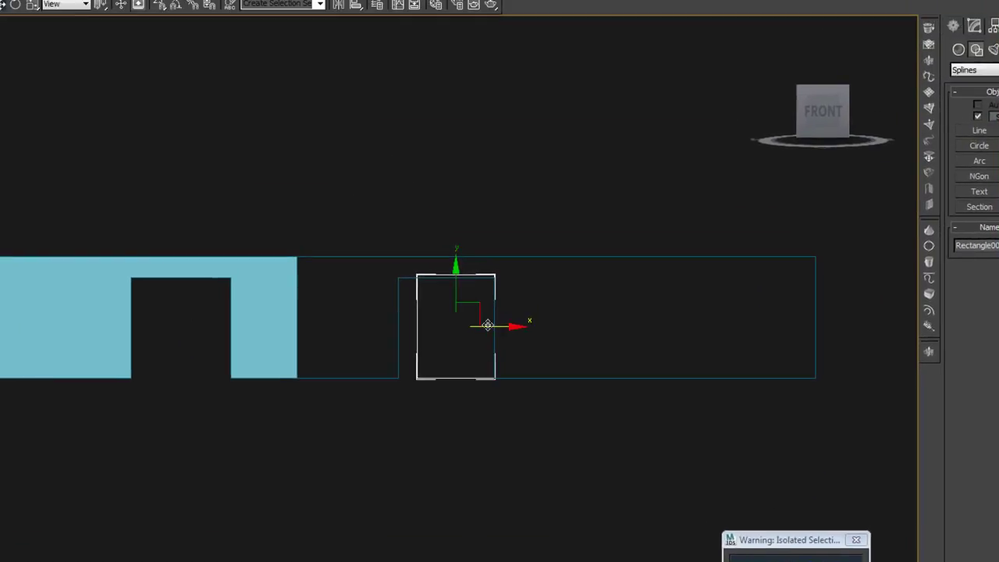
drag(487, 326, 479, 326)
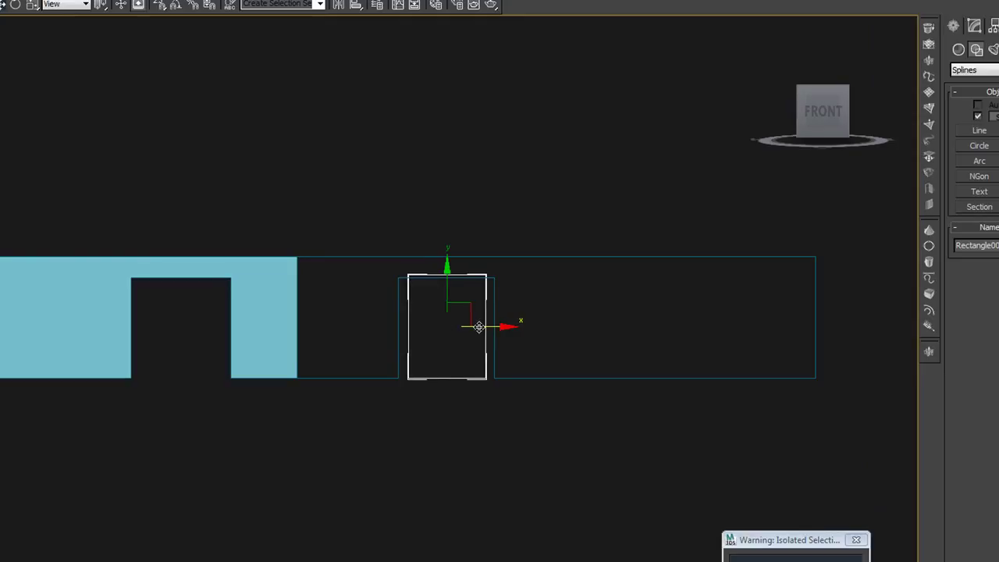
- Move the two right-side vertices of the outline's entrance opening horizontally onto the right edge of the reference rectangle
click(493, 297)
scroll(495, 303, up, 4)
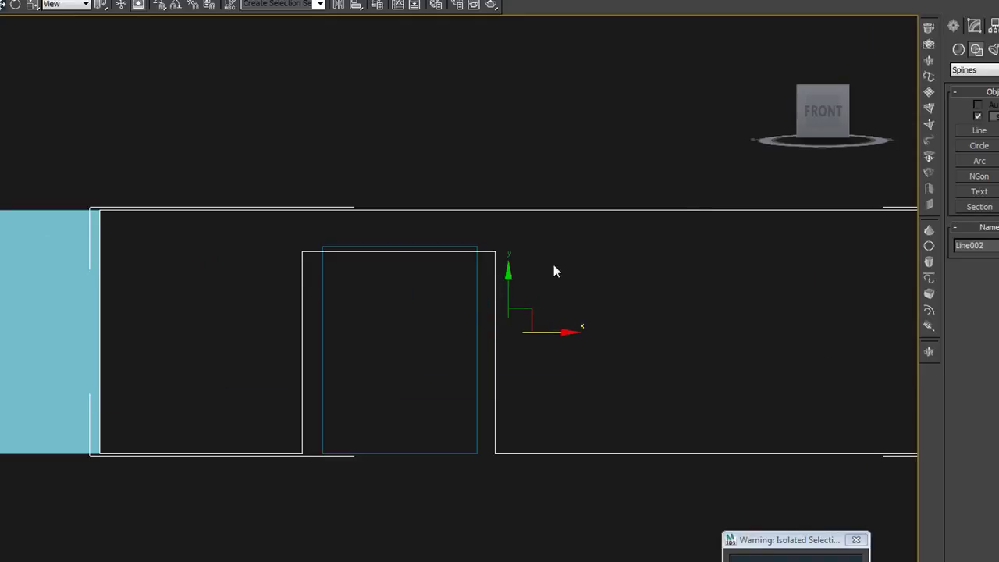
click(974, 27)
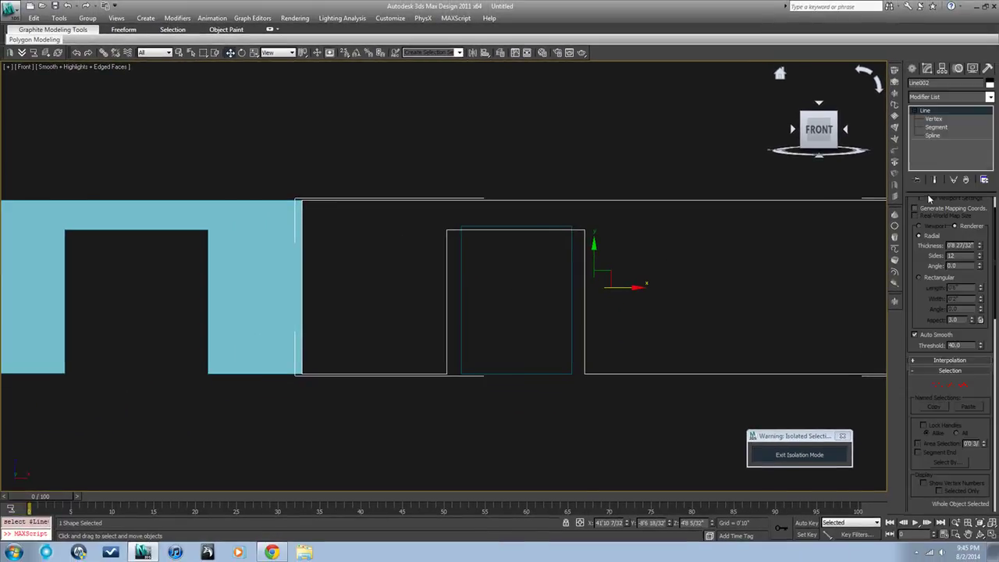
click(934, 119)
drag(600, 398, 539, 230)
key(s)
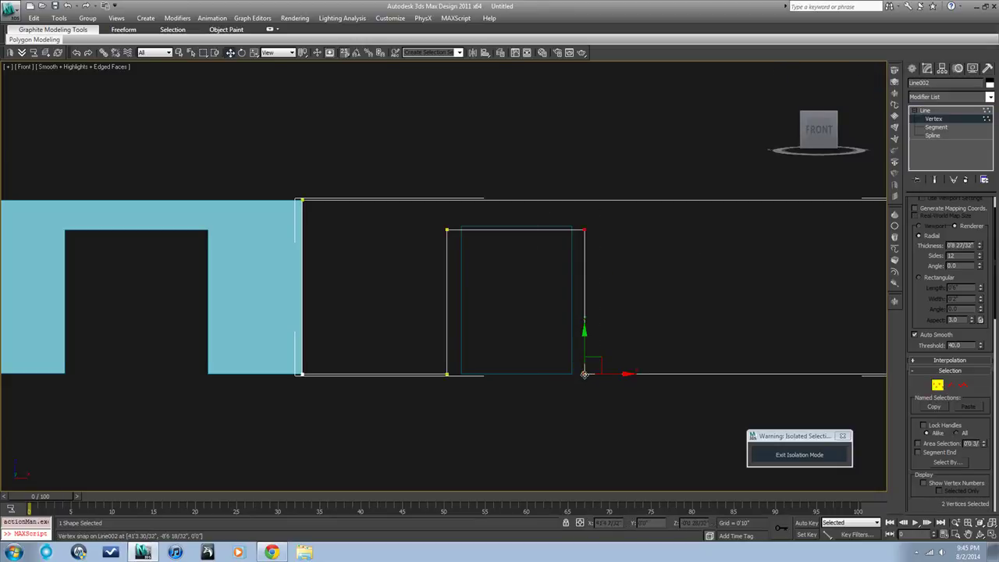
drag(578, 374, 573, 375)
key(ctrl+z)
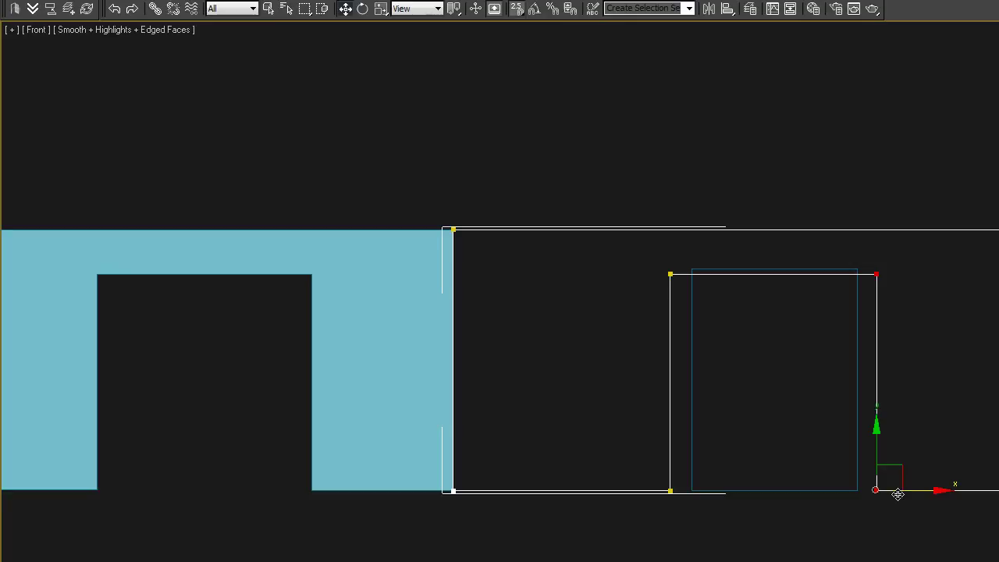
drag(876, 491, 858, 490)
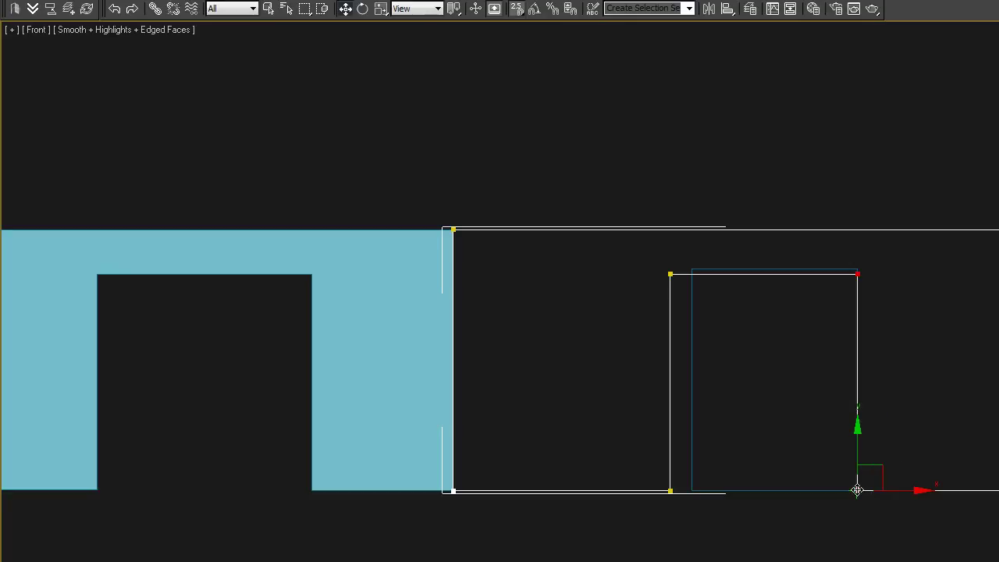
- Raise the entrance opening's top vertices to the rectangle's top edge and snap its left-side vertices to the rectangle's left edge
drag(658, 273, 920, 300)
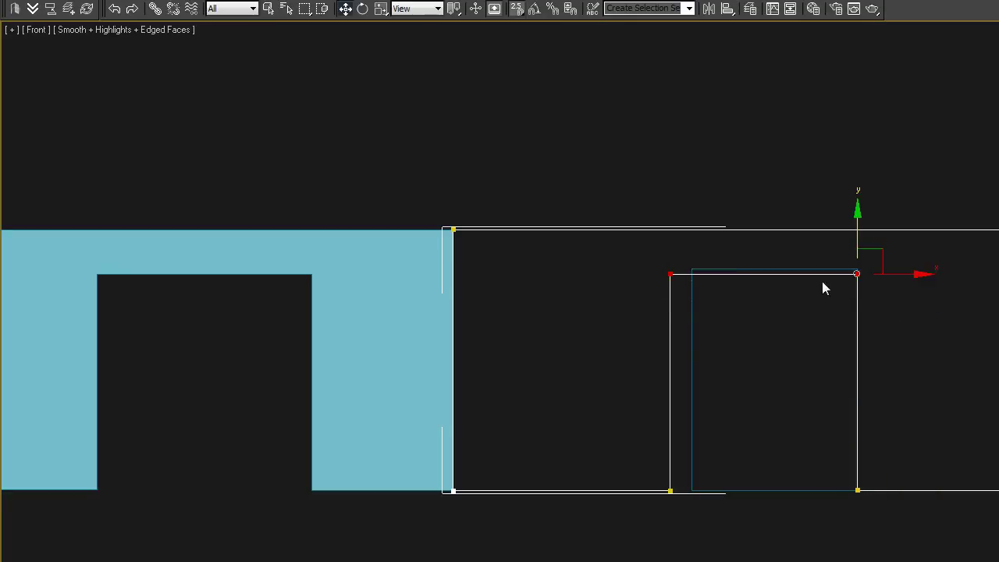
drag(857, 276, 857, 269)
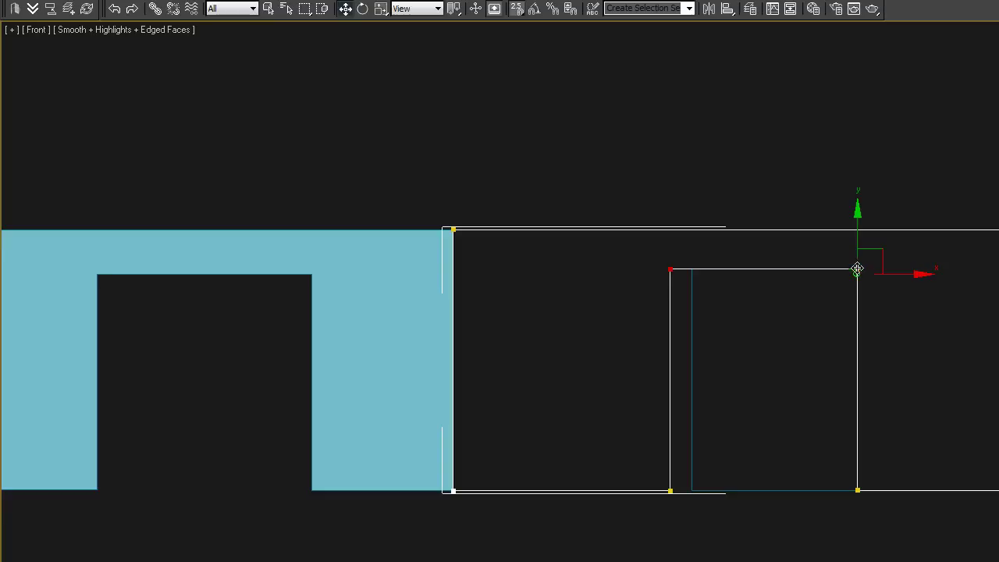
drag(631, 251, 691, 489)
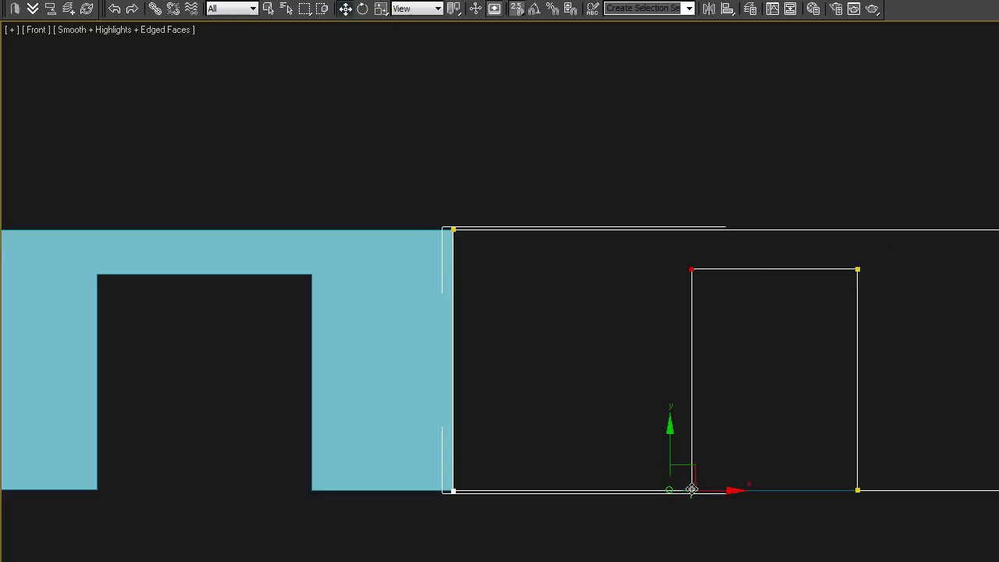
- Move the outline's two left-side vertices horizontally away from the existing wall, toward the entrance opening
click(743, 550)
scroll(715, 543, down, 2)
scroll(715, 544, down, 2)
middle_drag(715, 544, 832, 529)
middle_drag(638, 514, 682, 504)
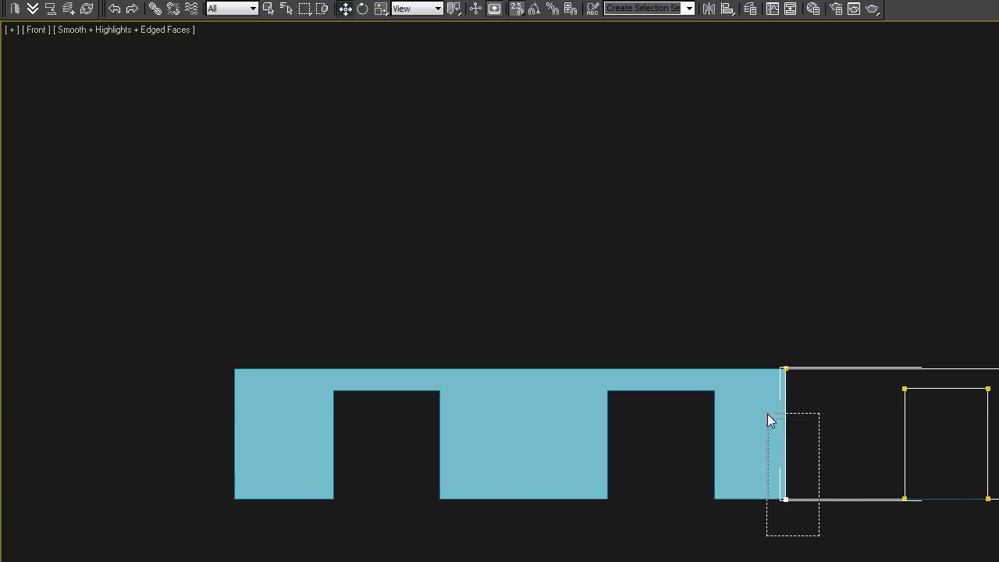
drag(725, 333, 730, 343)
mouse_move(845, 498)
mouse_down()
mouse_move(684, 492)
mouse_move(843, 491)
mouse_up()
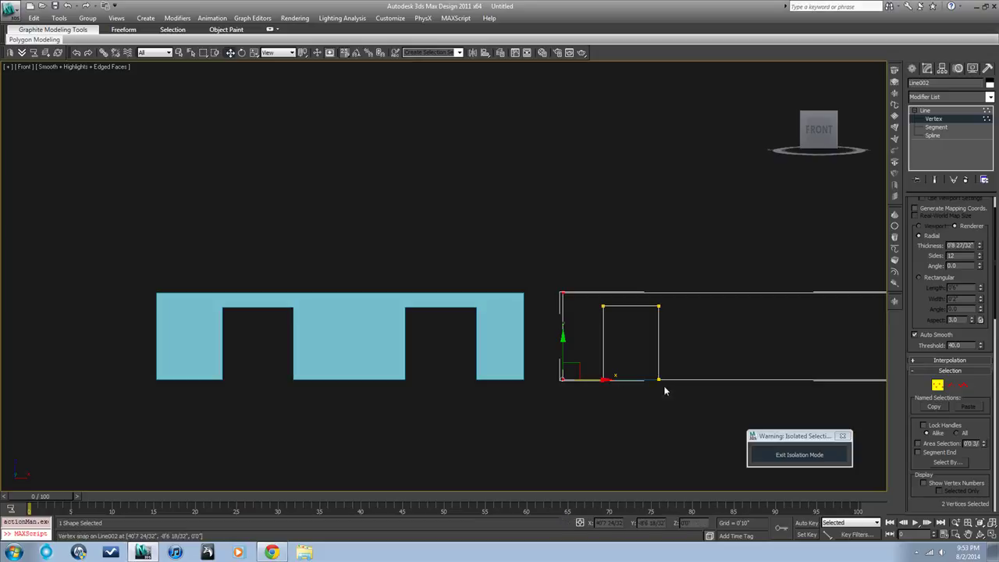
- Try moving the outline's top-left vertex on its own over the existing wall, and undo that move
drag(670, 398, 646, 355)
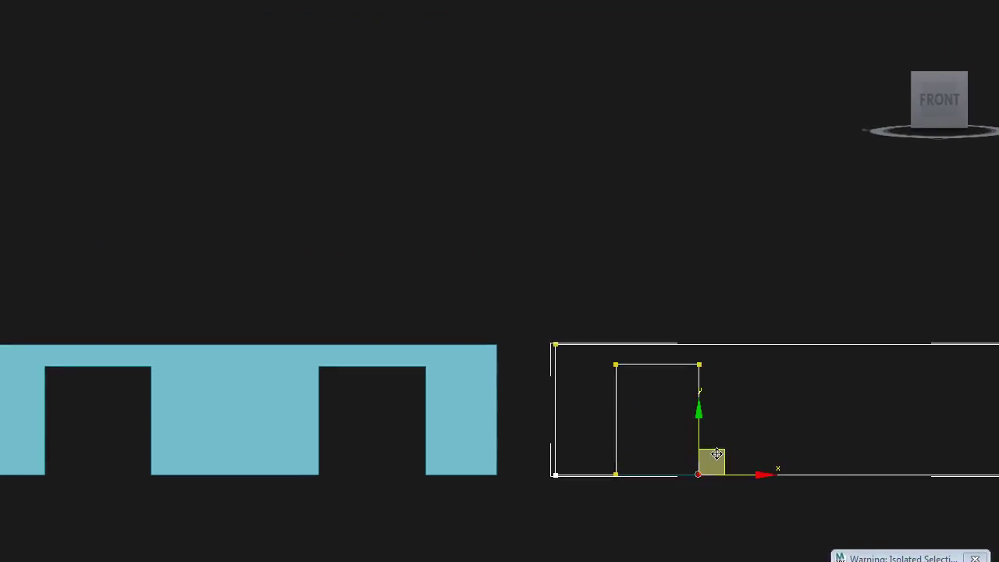
mouse_move(811, 420)
mouse_down()
mouse_move(784, 445)
mouse_move(895, 410)
mouse_move(729, 412)
mouse_move(834, 419)
mouse_move(882, 406)
mouse_move(862, 401)
mouse_move(818, 436)
mouse_up()
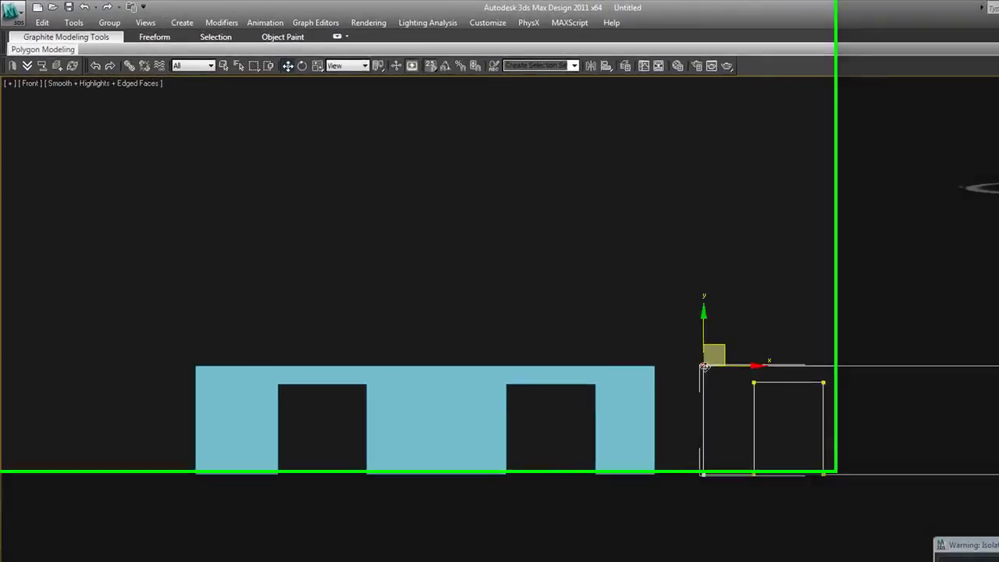
drag(565, 293, 482, 281)
drag(722, 421, 669, 429)
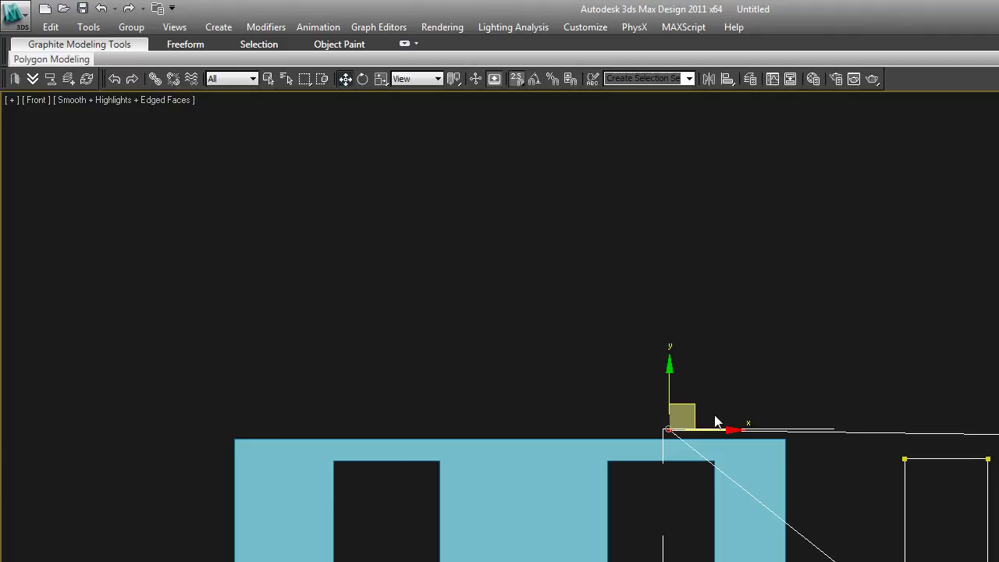
key(ctrl+z)
- Snap the outline's two left-side vertices horizontally onto the right edge of the existing wall and finish vertex editing
click(823, 390)
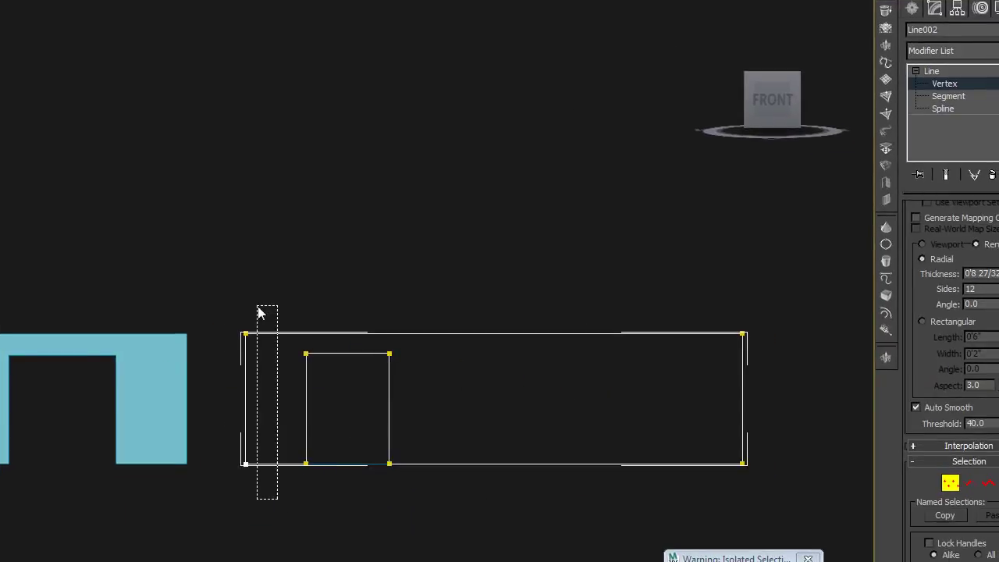
drag(258, 305, 193, 298)
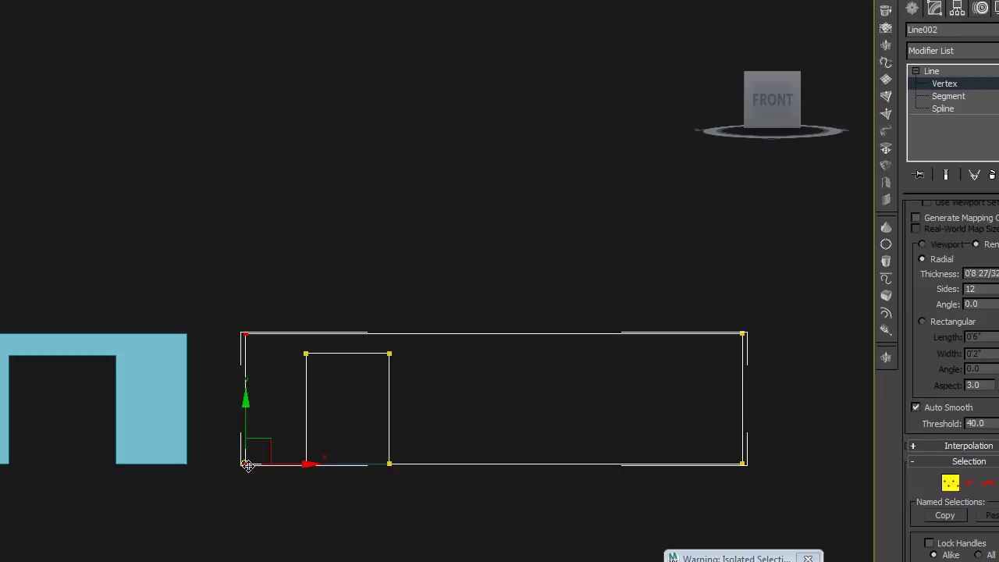
drag(247, 465, 190, 463)
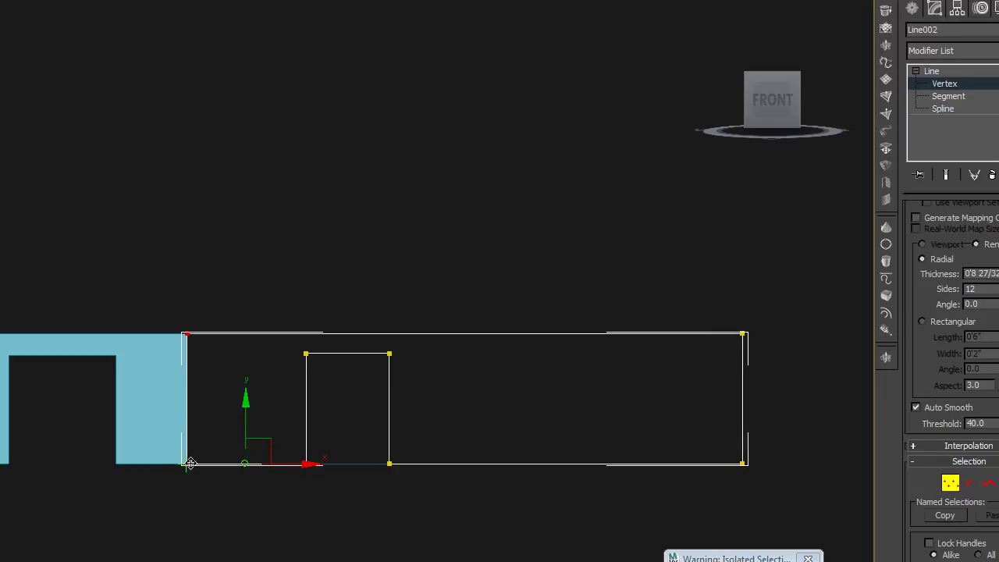
click(269, 314)
middle_drag(225, 366, 433, 345)
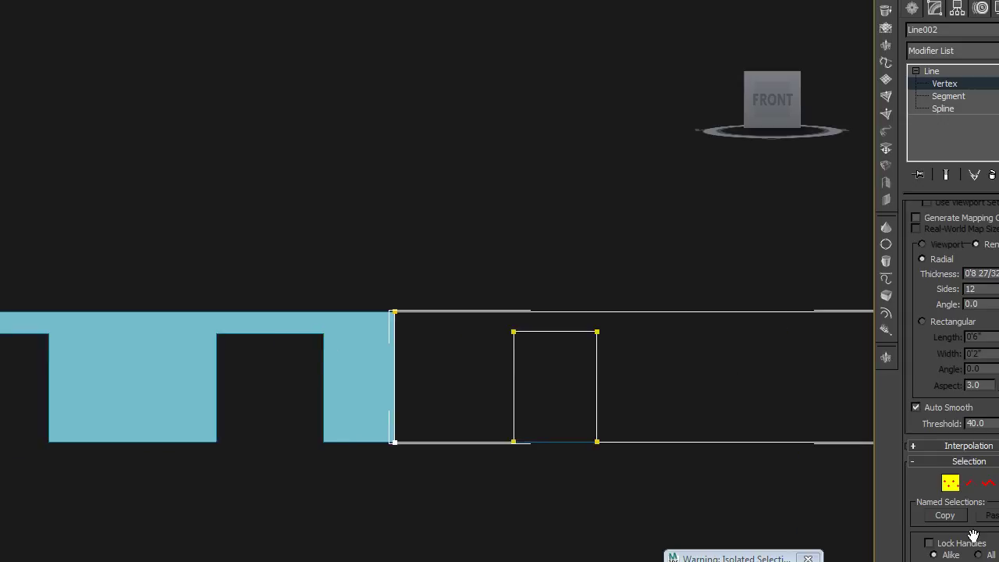
click(951, 484)
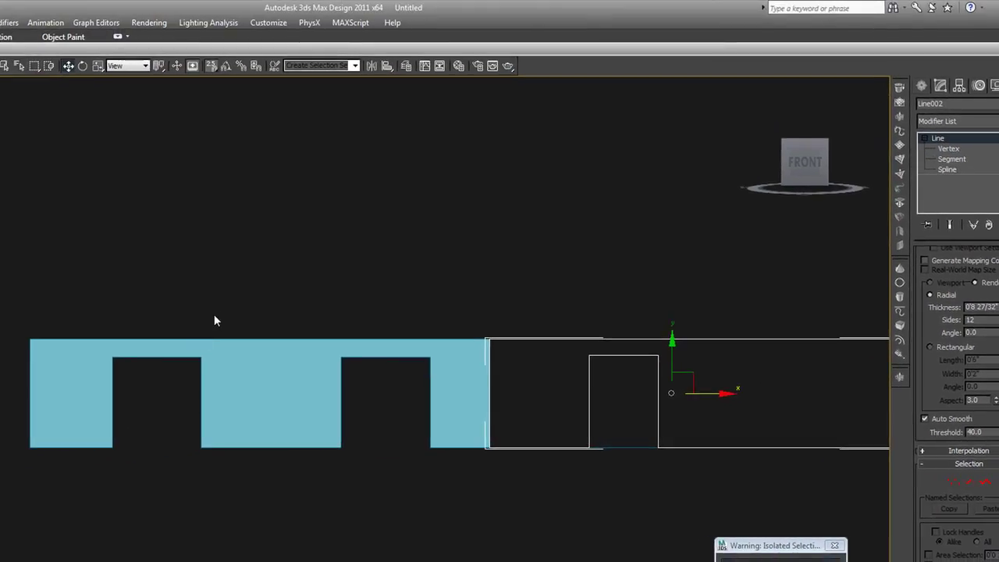
- Show the view in wireframe and delete the segments forming the existing wall's two openings, leaving gaps in its base line
click(177, 302)
click(247, 351)
key(F3)
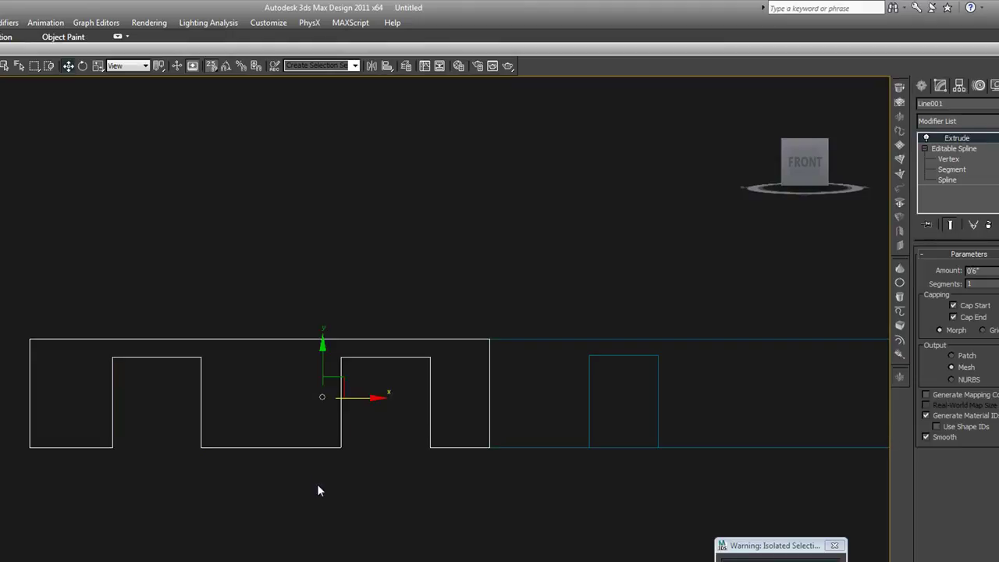
click(397, 451)
click(430, 416)
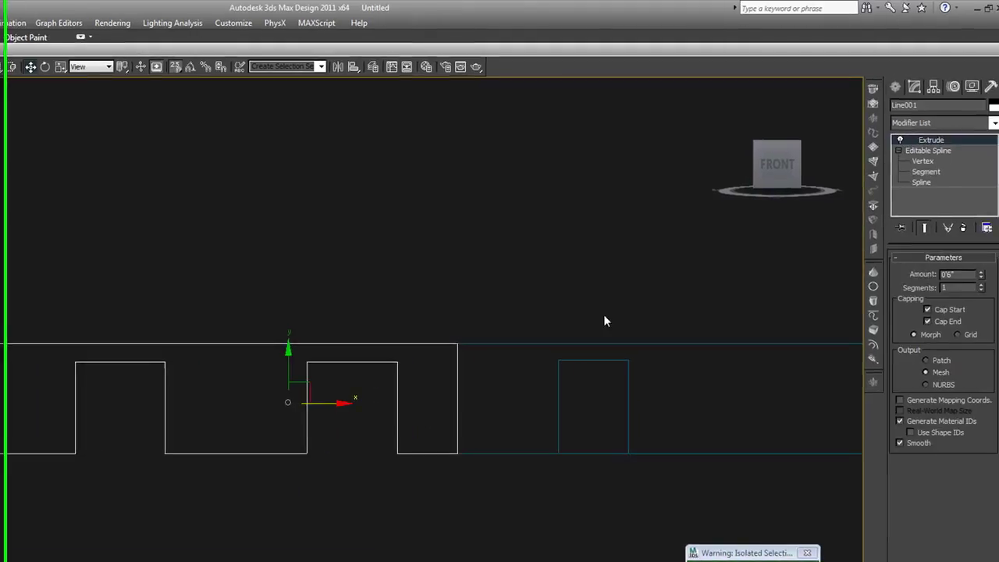
click(920, 172)
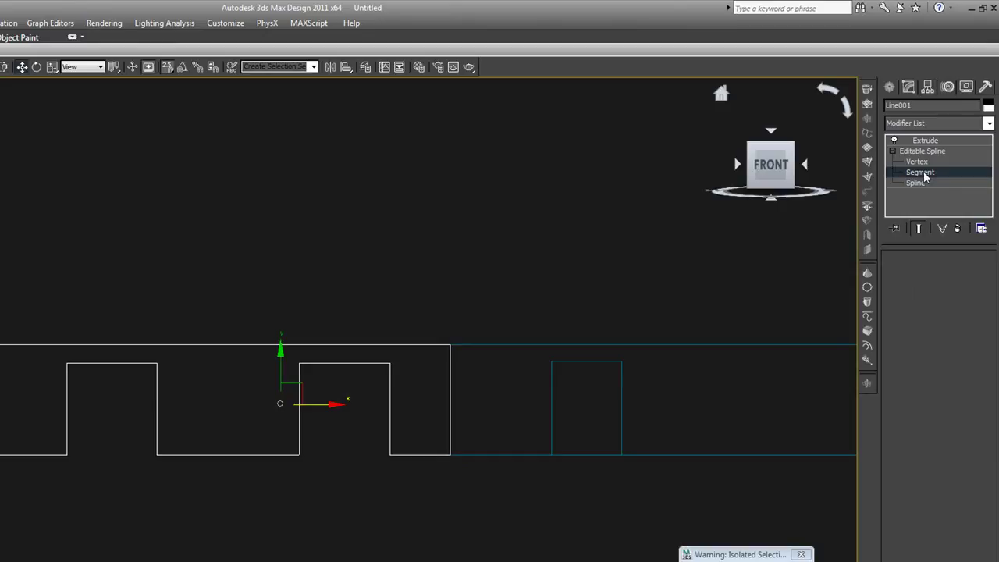
drag(426, 402, 42, 356)
key(Delete)
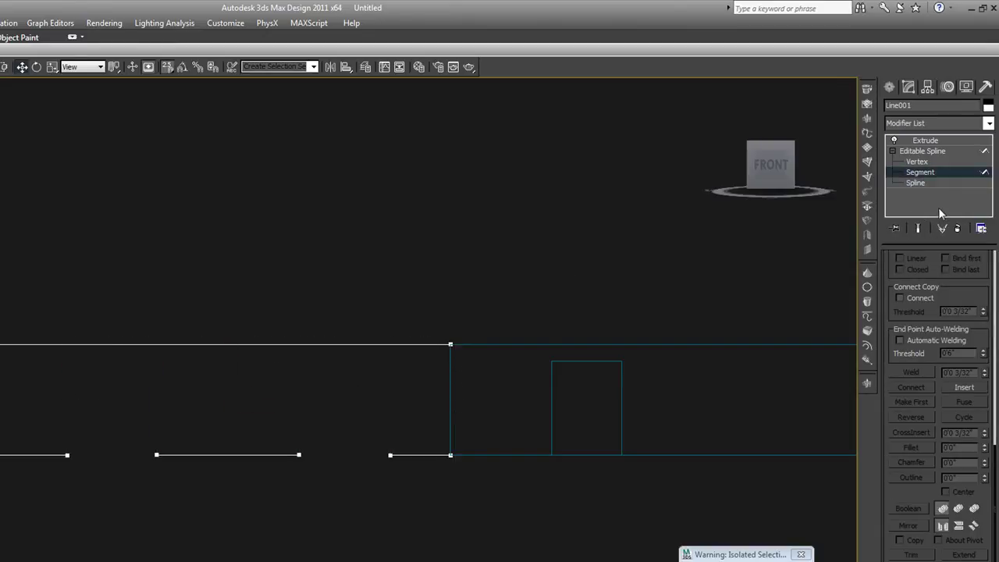
click(913, 173)
- Copy the outline's three entrance-opening segments horizontally into the middle of each of the existing wall's two gaps
click(679, 345)
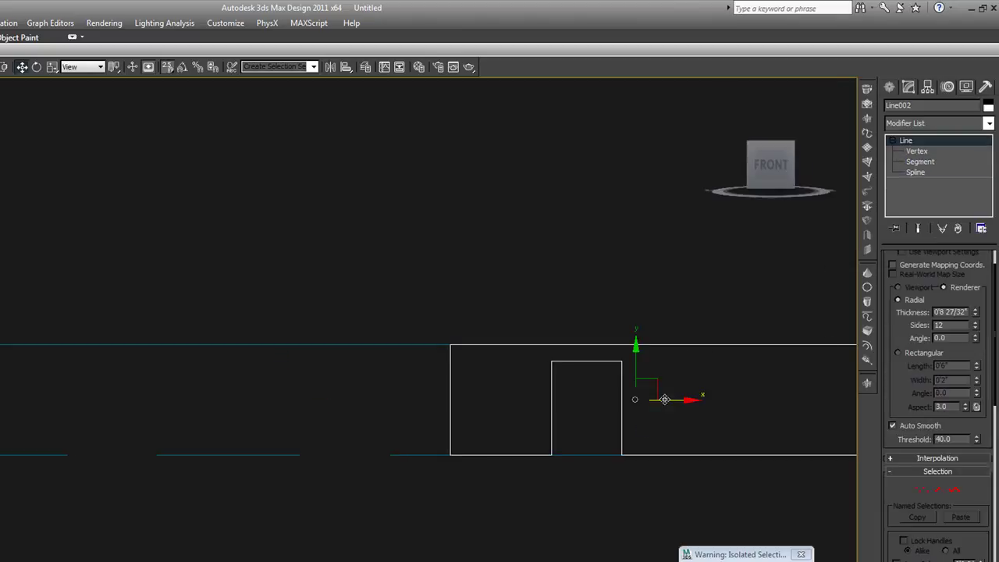
click(938, 489)
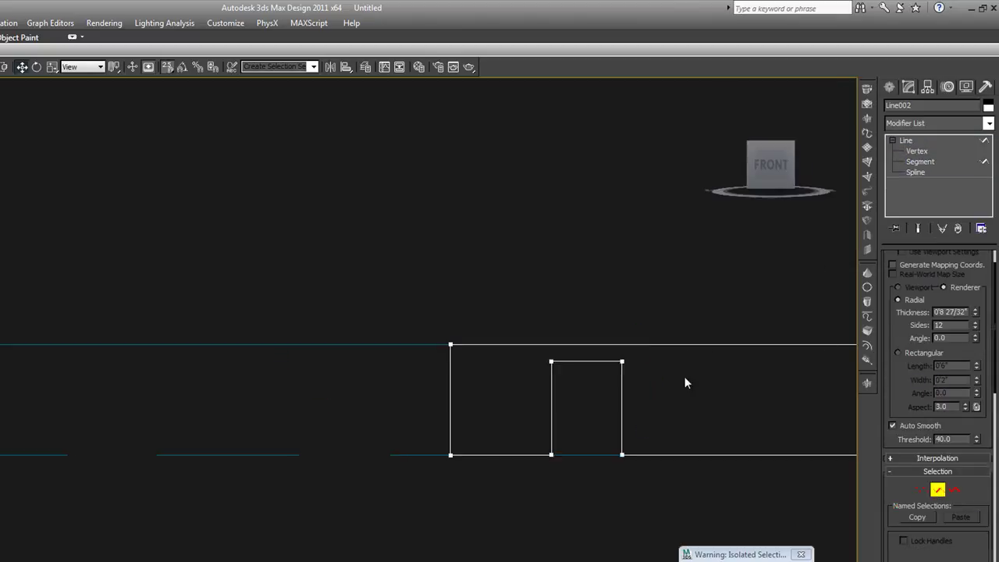
drag(665, 415, 548, 362)
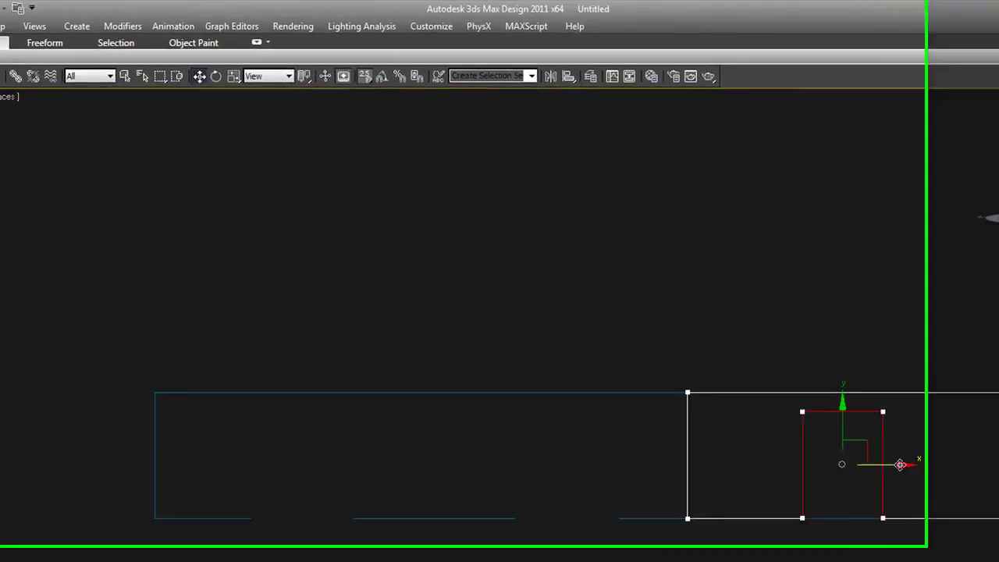
shift+drag(610, 409, 515, 399)
mouse_move(832, 470)
shift+mouse_down()
mouse_move(753, 457)
mouse_move(617, 461)
mouse_move(630, 462)
shift+mouse_up()
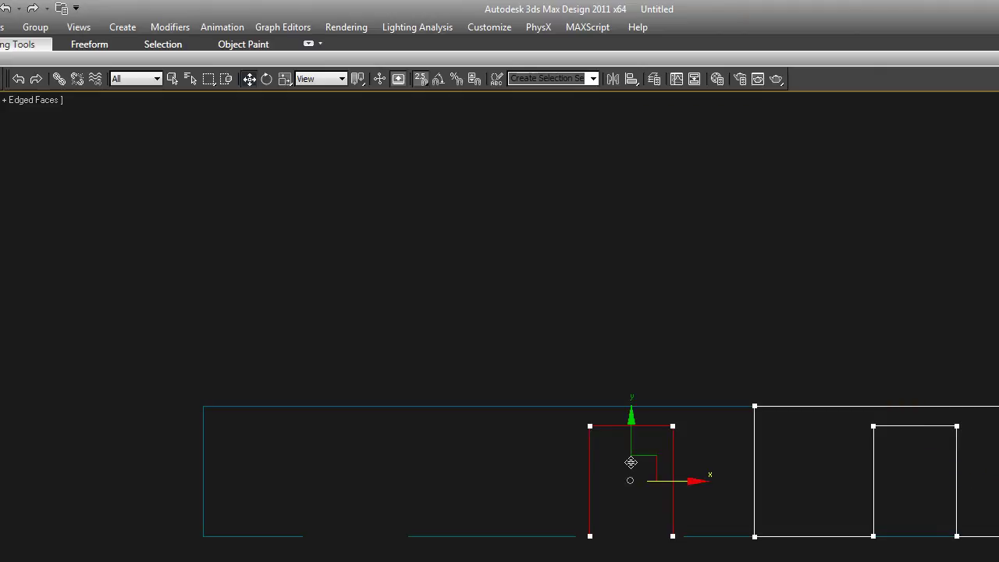
shift+drag(544, 357, 318, 359)
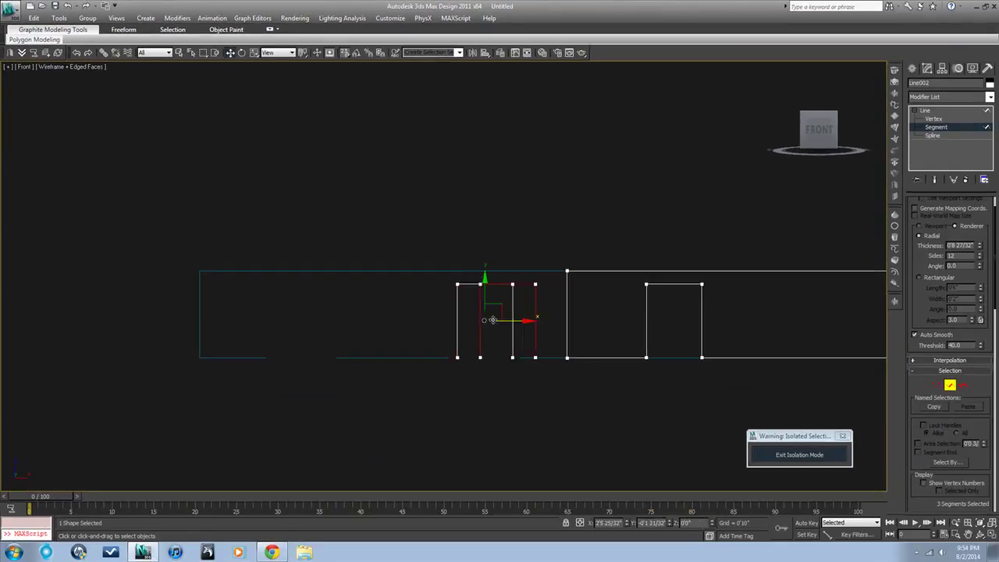
shift+drag(304, 324, 301, 322)
click(385, 316)
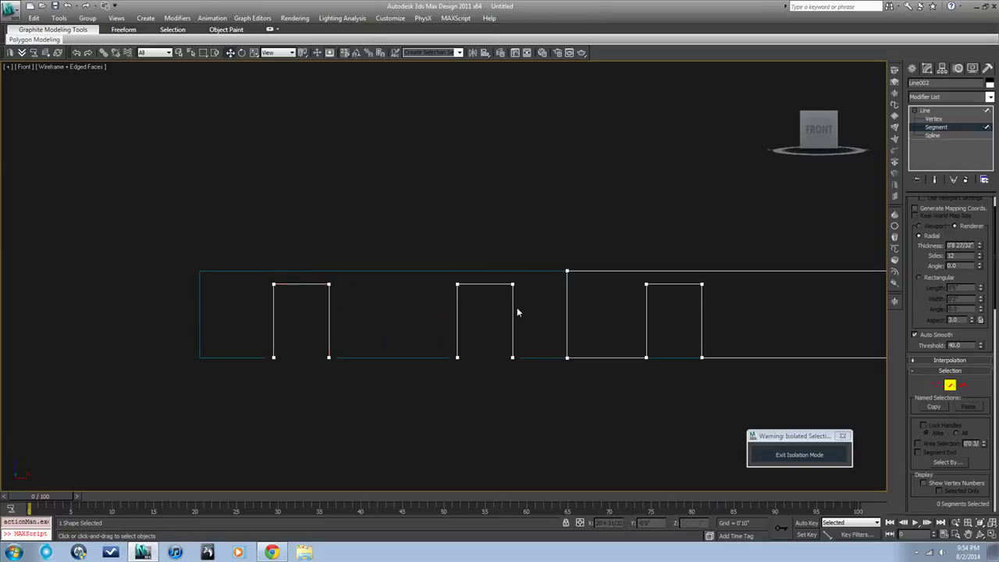
- Detach the two copied opening splines from the outline as a separate shape and finish spline editing
click(963, 385)
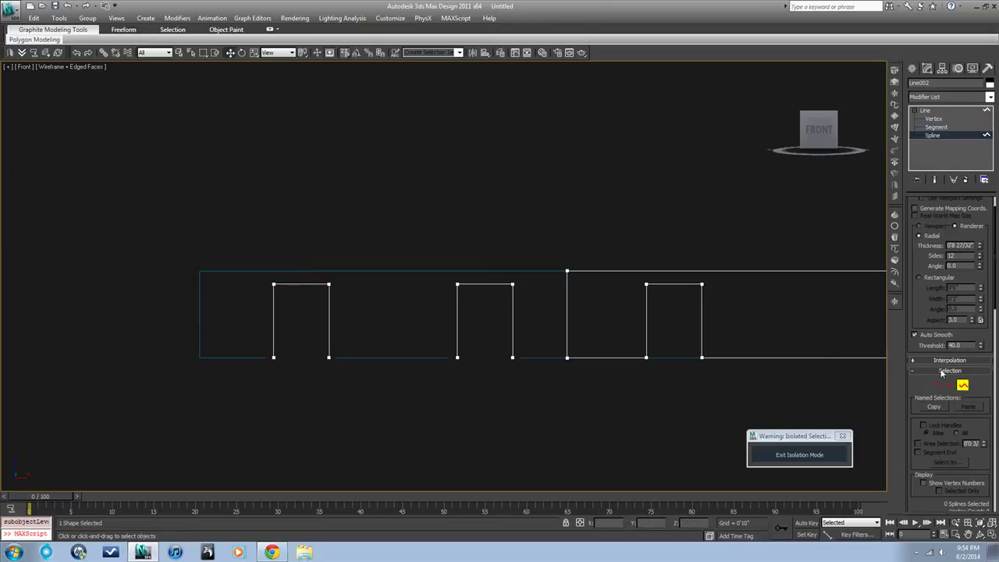
drag(543, 334, 248, 291)
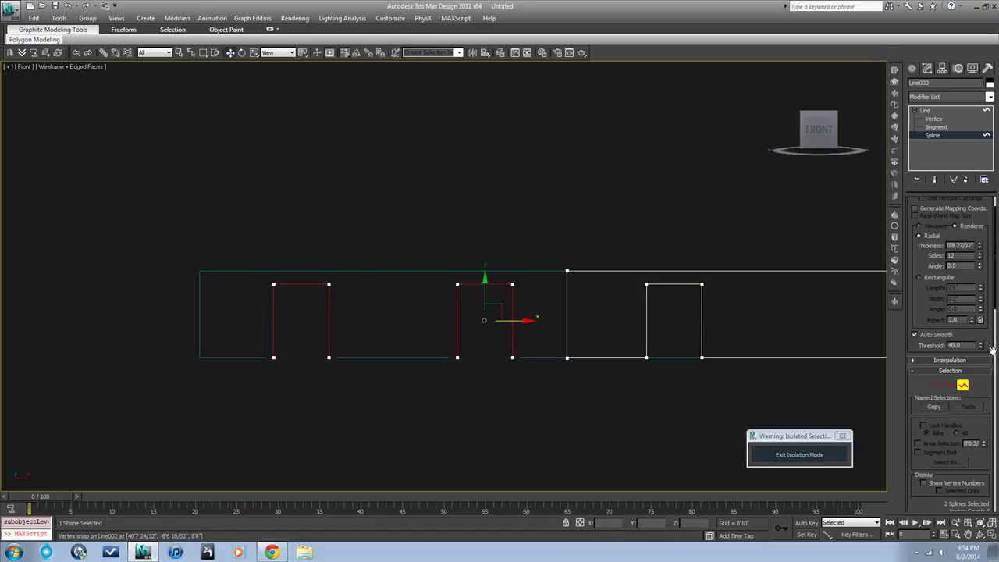
scroll(980, 335, down, 5)
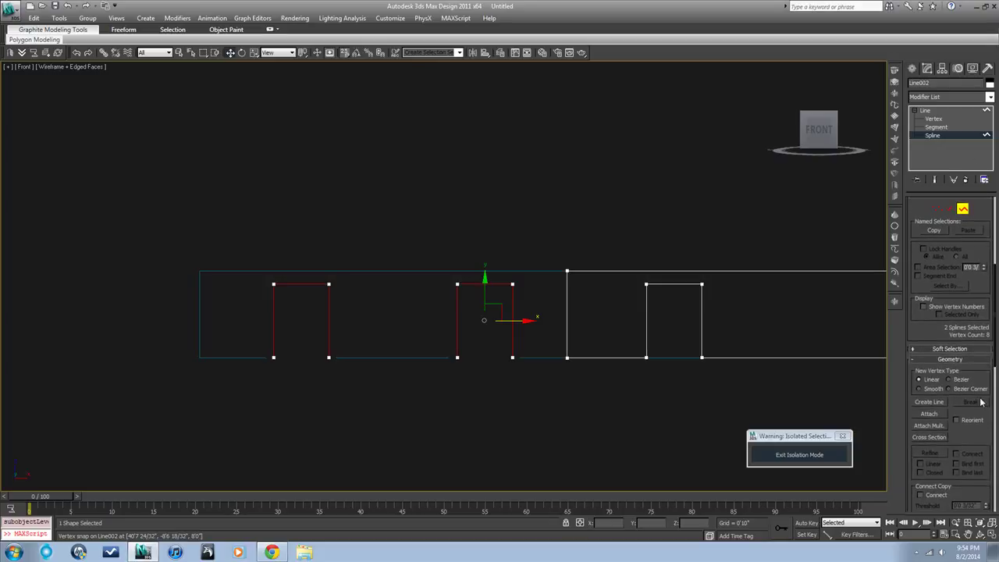
drag(977, 435, 957, 180)
scroll(959, 335, down, 3)
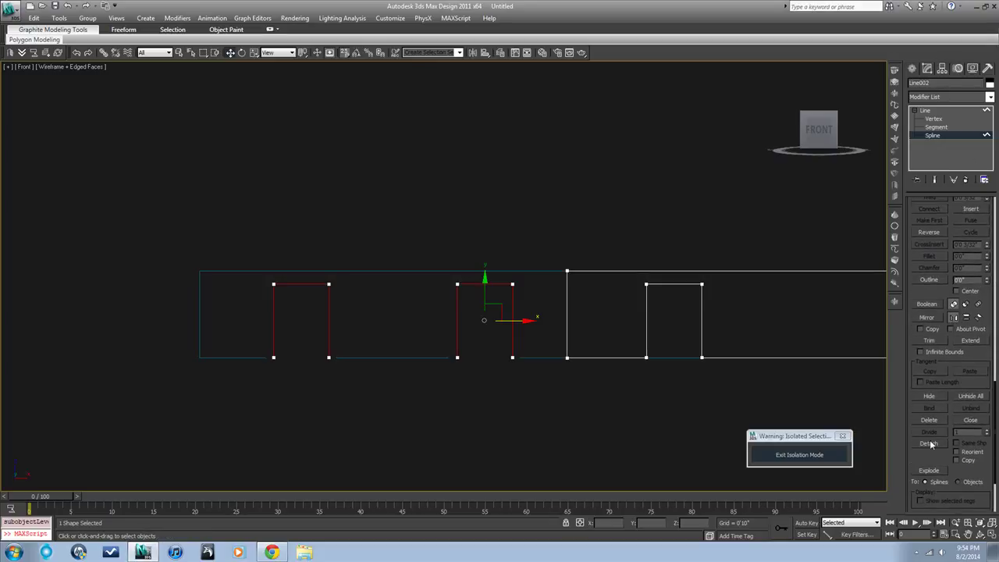
click(929, 444)
click(530, 282)
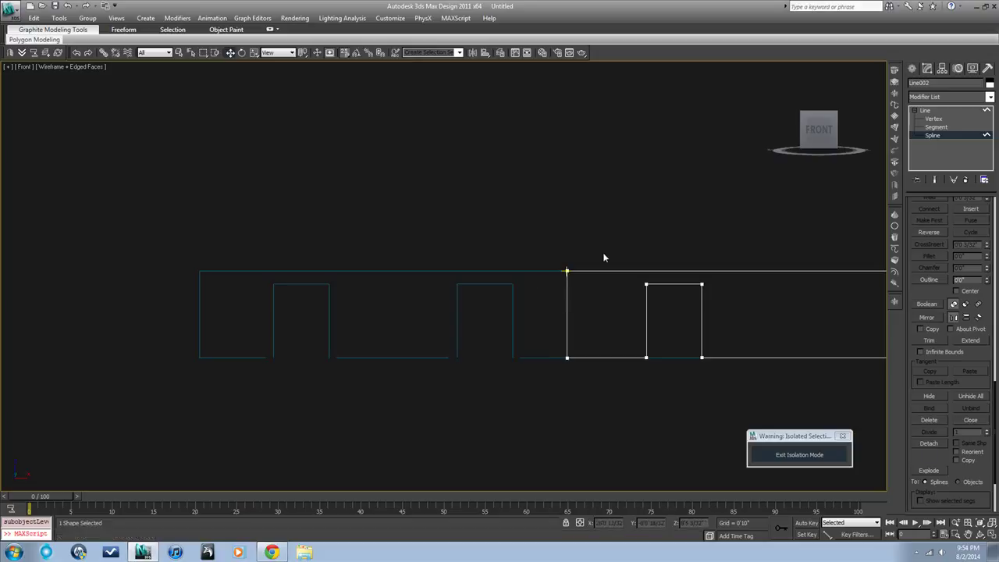
click(933, 135)
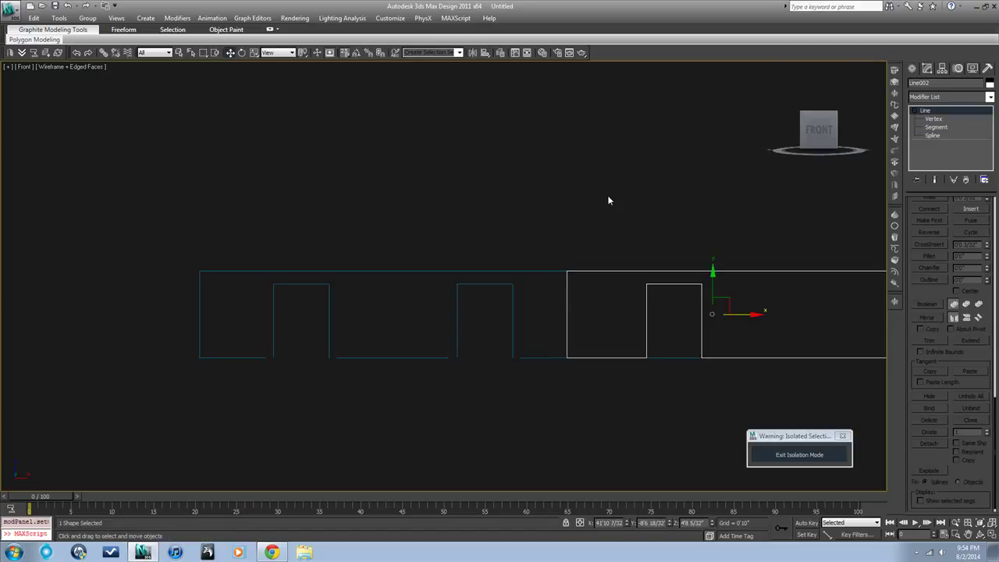
- Attach the detached opening splines to the existing wall's editable spline and enter its vertex editing level
click(543, 300)
click(513, 303)
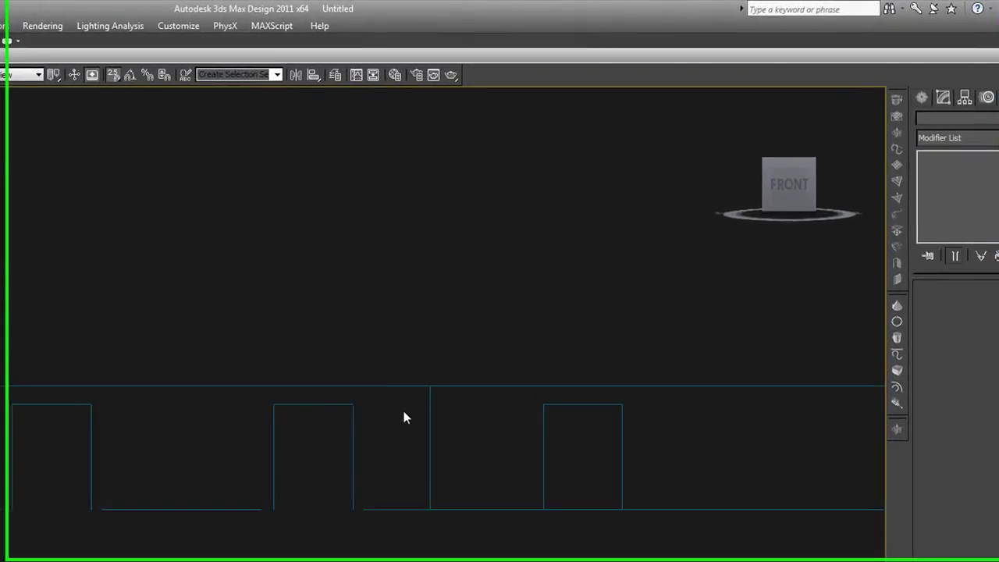
click(535, 272)
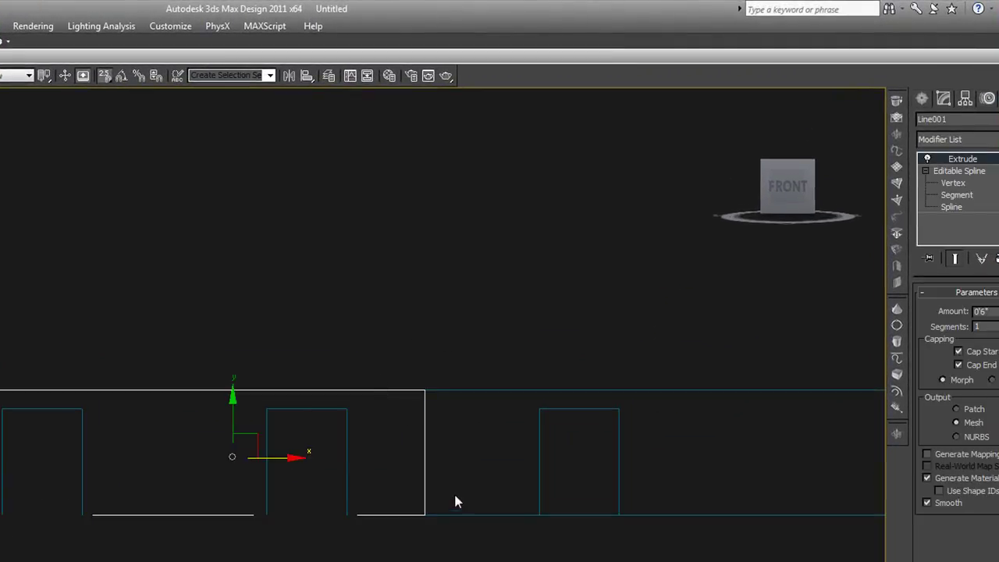
click(457, 515)
click(318, 302)
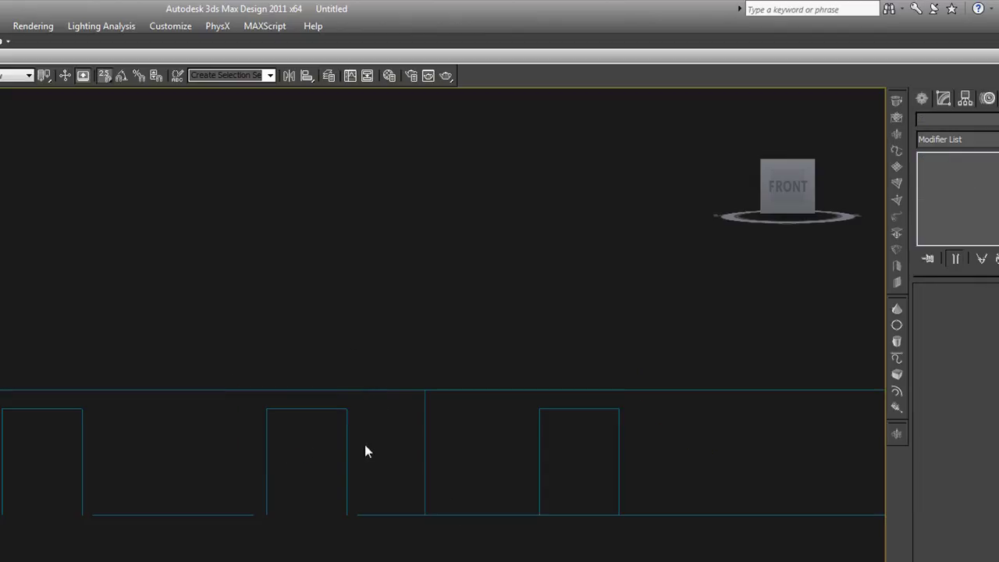
drag(357, 378, 357, 384)
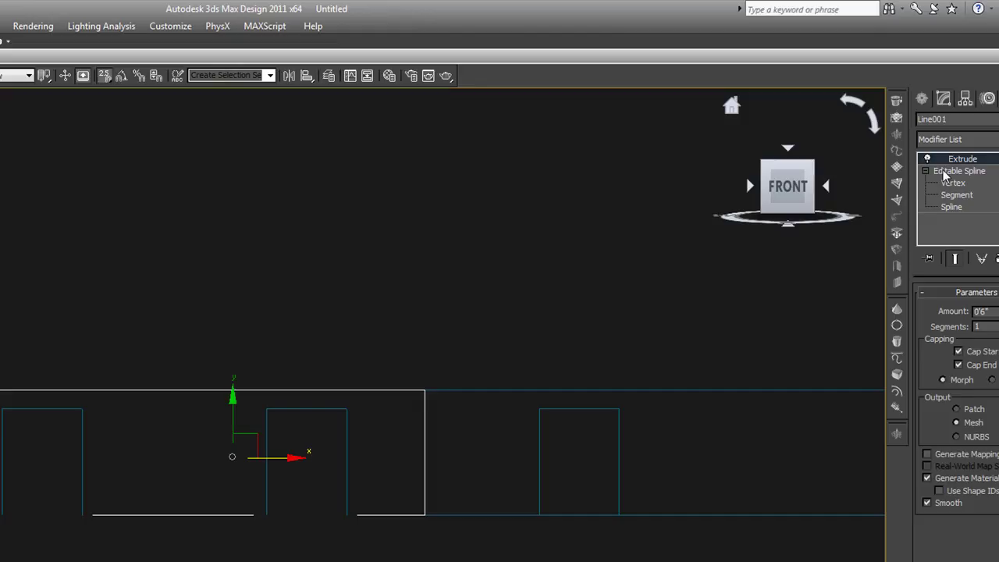
click(944, 176)
key(alt+q)
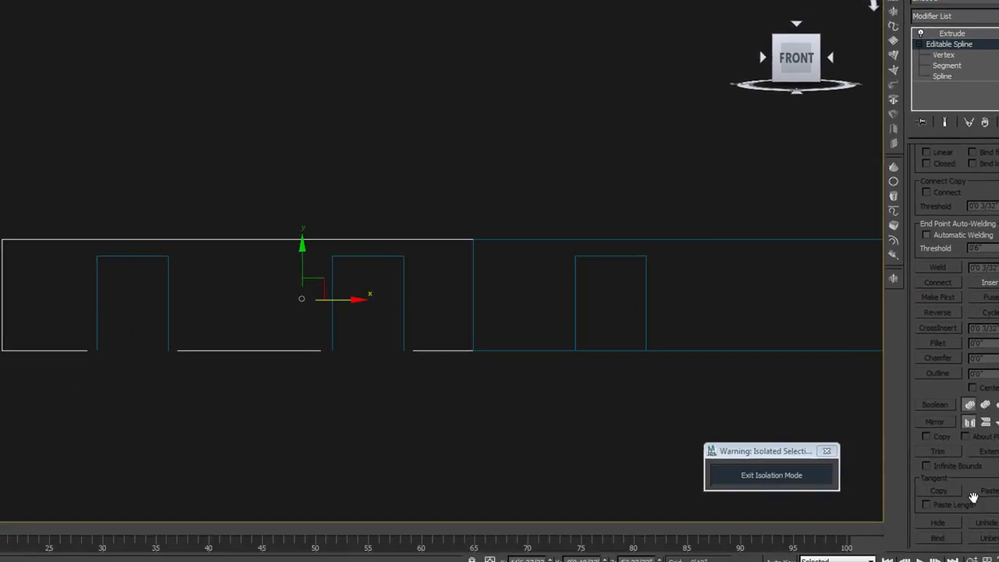
drag(951, 399, 967, 540)
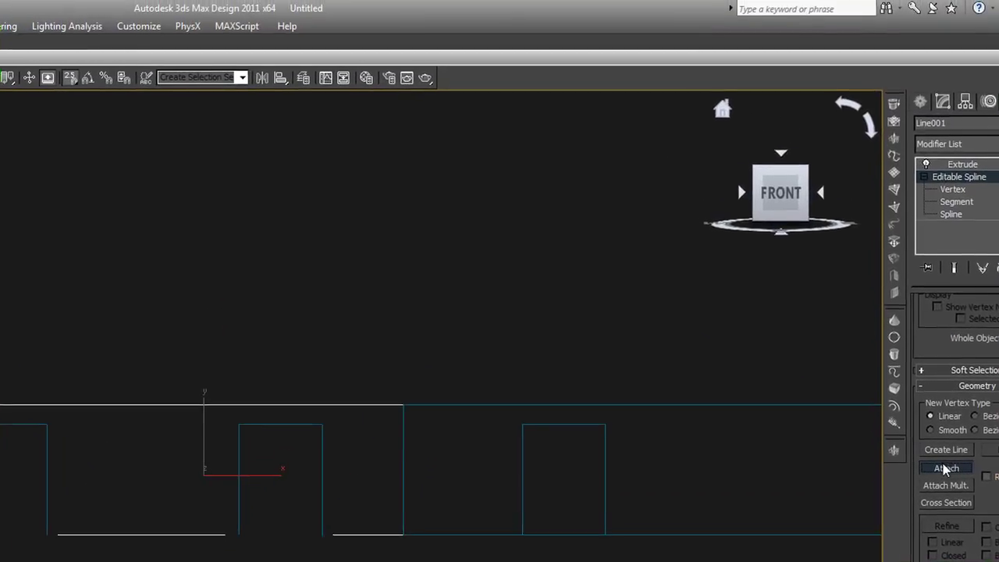
click(945, 468)
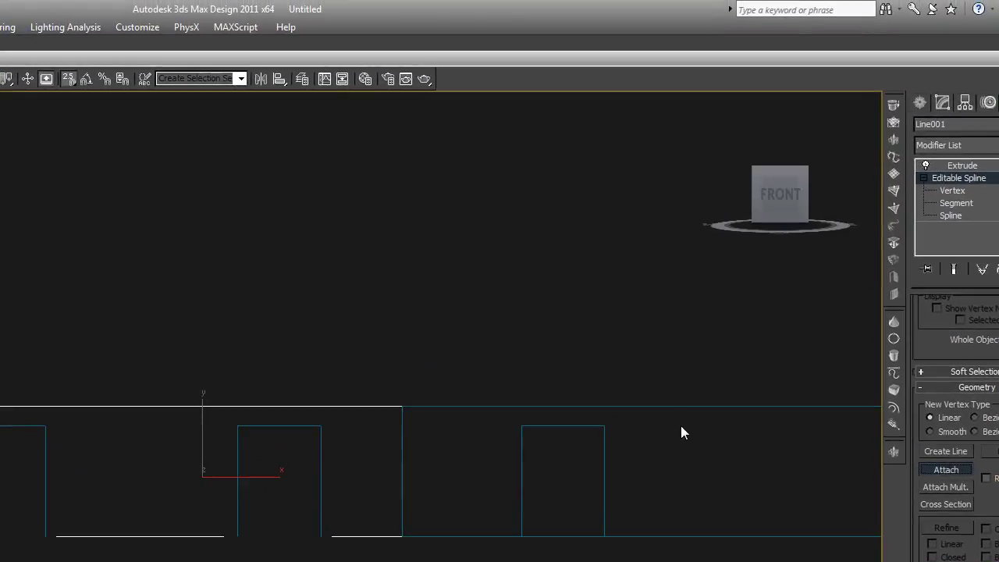
click(321, 483)
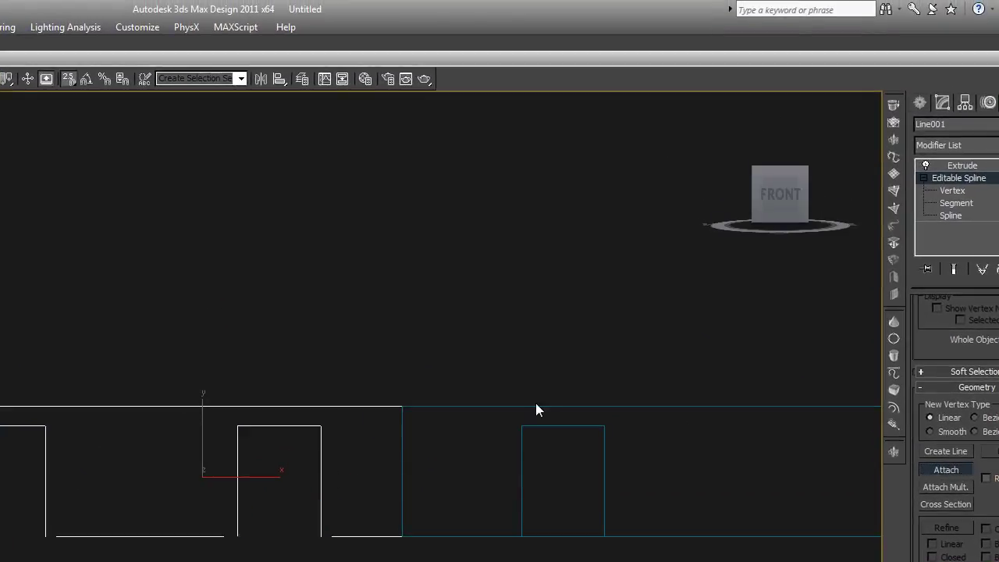
click(952, 190)
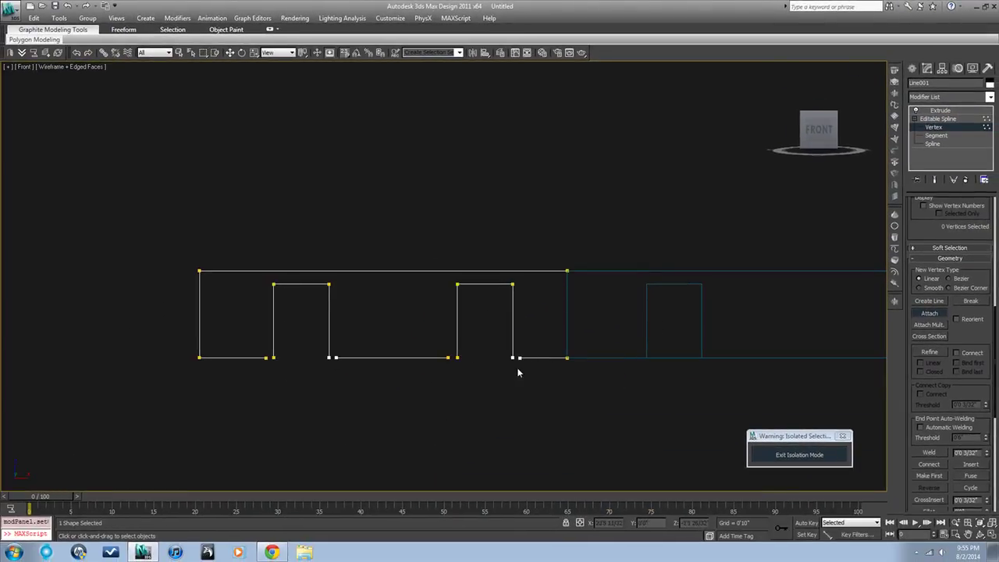
- Move the existing wall's splines along Y in the top view until they line up with the copied opening splines
middle_drag(528, 365, 544, 376)
alt+middle_drag(533, 380, 600, 403)
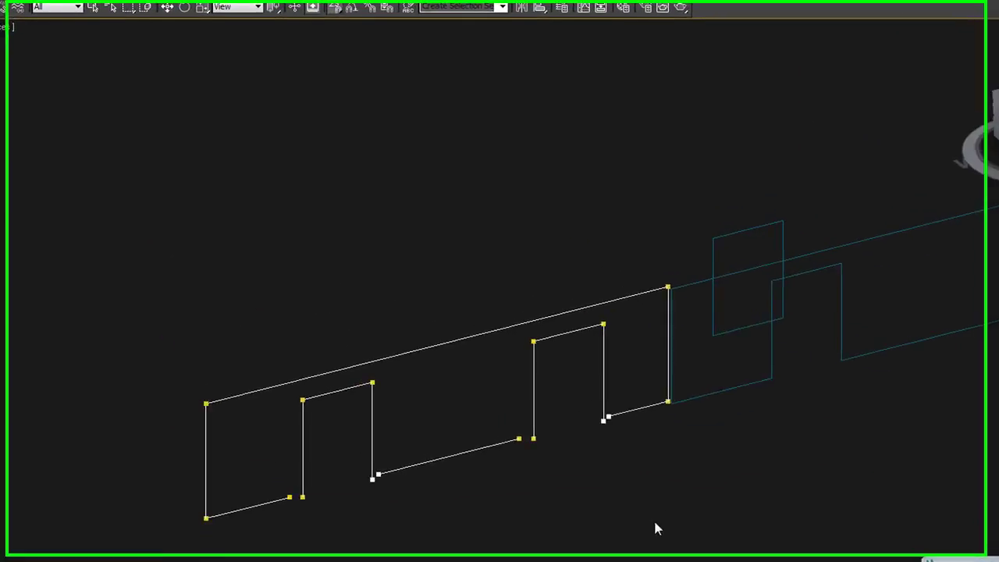
alt+middle_drag(720, 535, 609, 519)
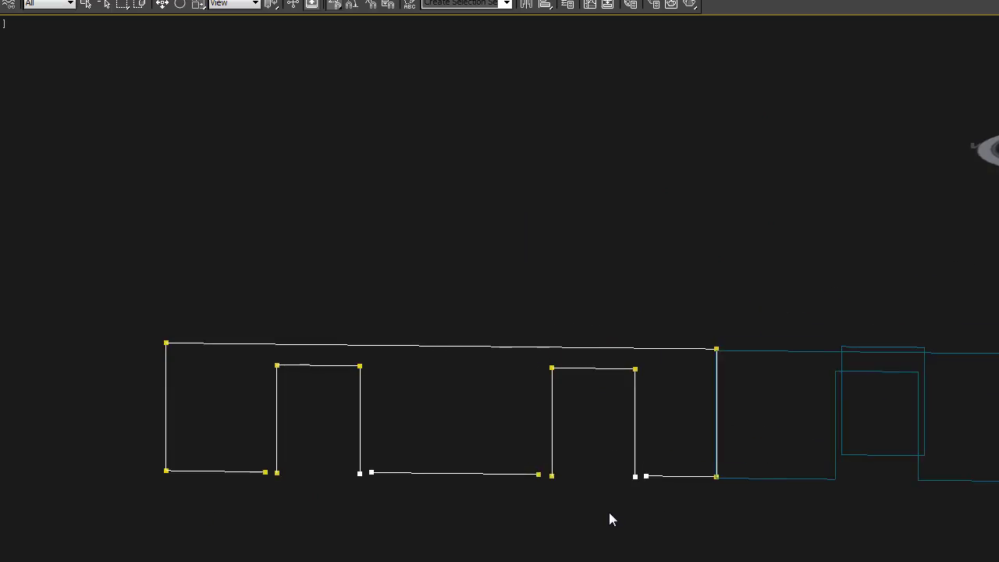
key(t)
scroll(638, 471, down, 5)
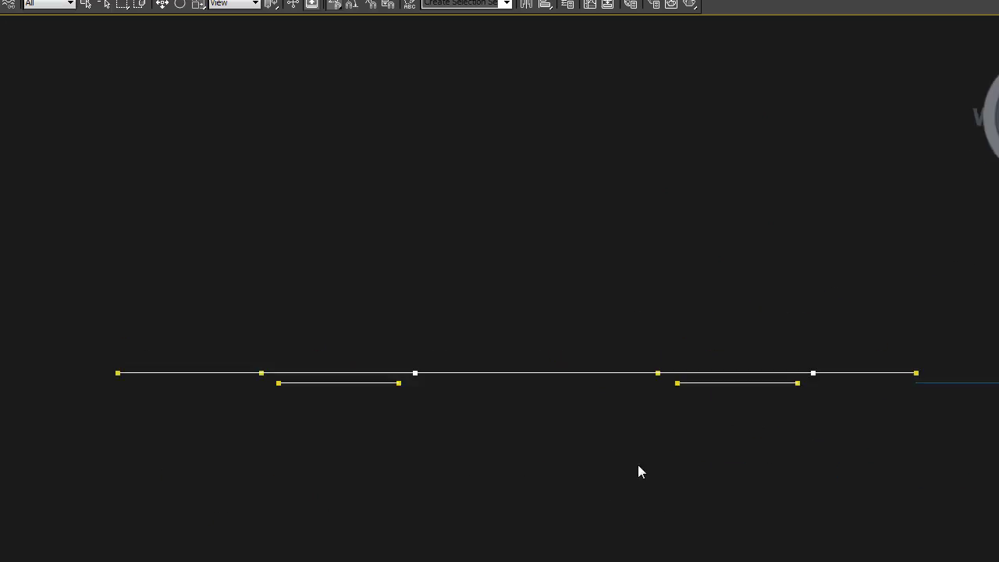
scroll(654, 474, up, 2)
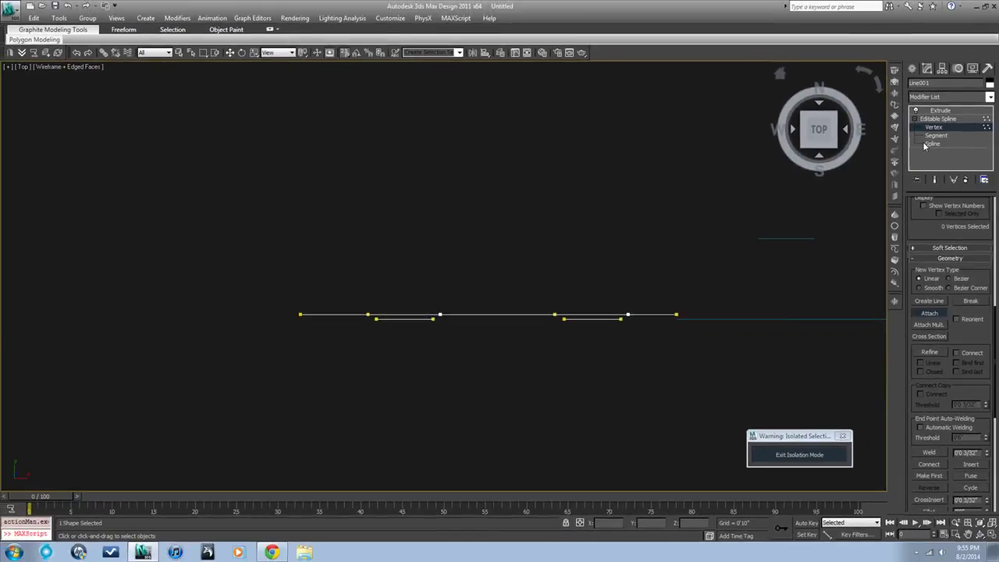
click(925, 144)
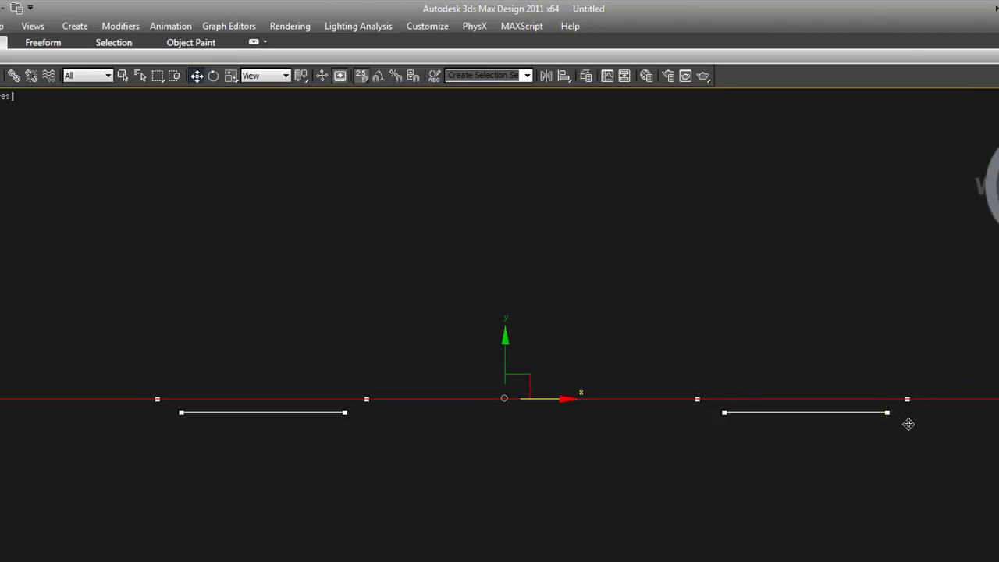
key(F6)
drag(908, 399, 887, 412)
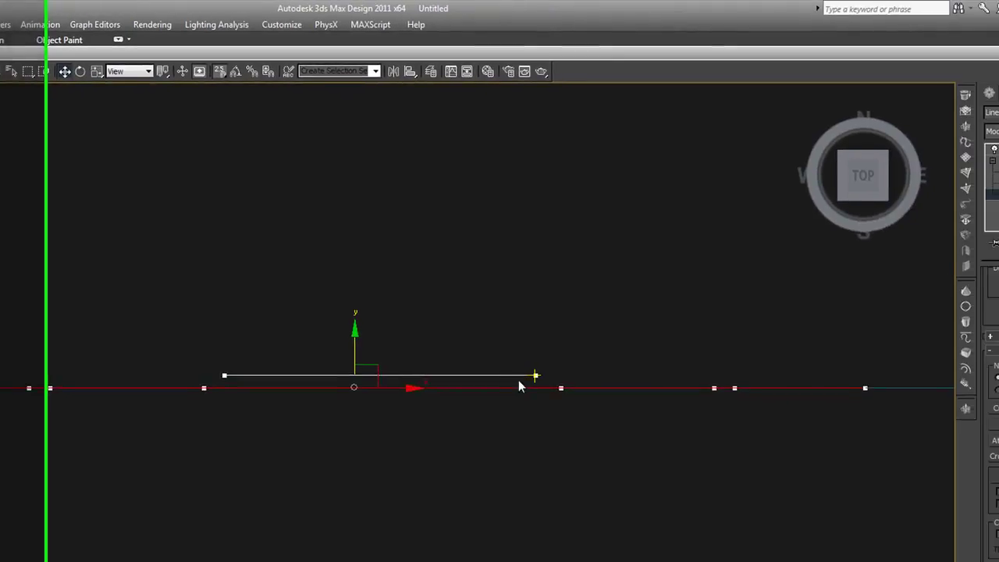
click(529, 376)
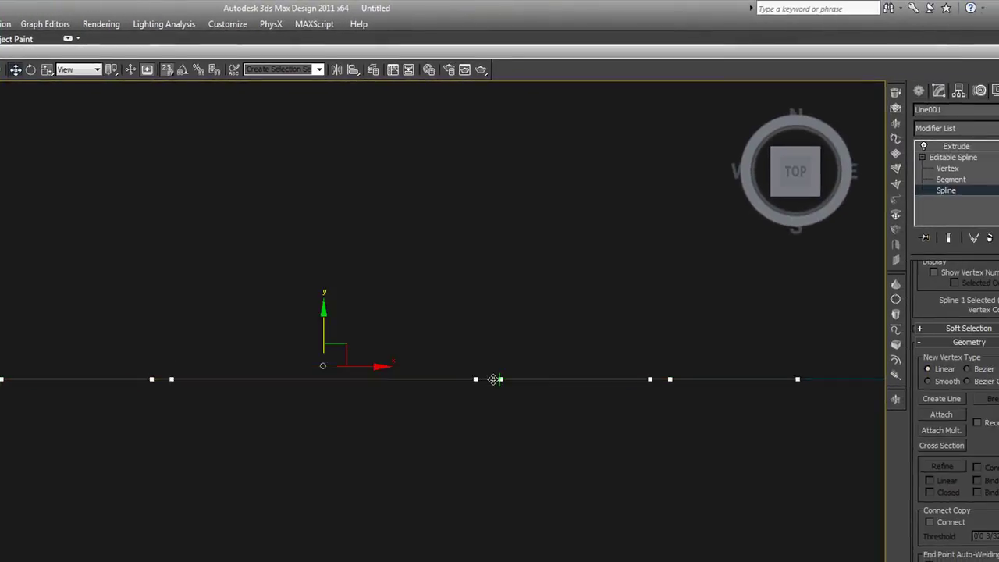
- Snap the base-line end vertices on both sides of the right-hand opening to that opening's bottom corners in the front view
alt+middle_drag(498, 482, 533, 409)
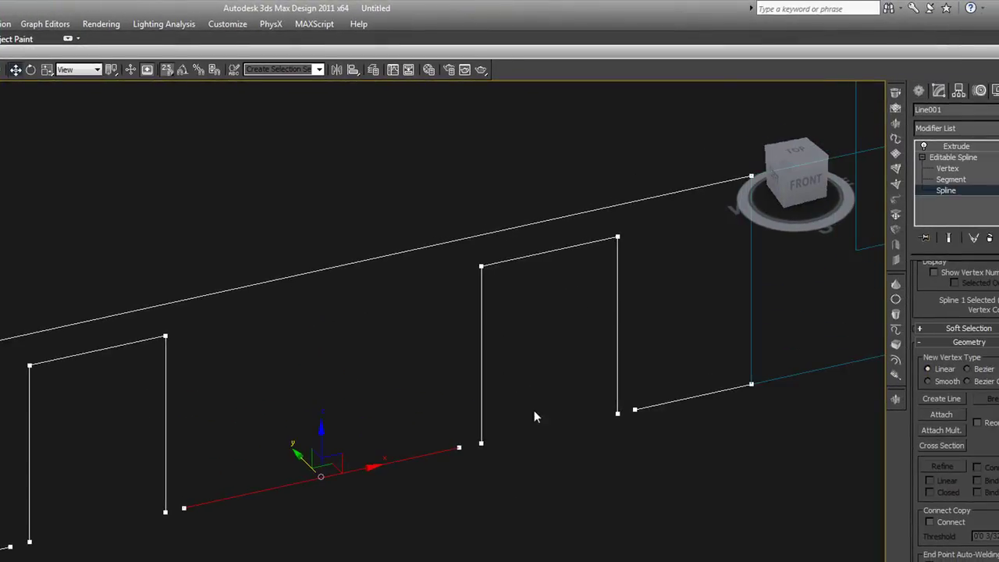
key(f)
scroll(477, 409, down, 4)
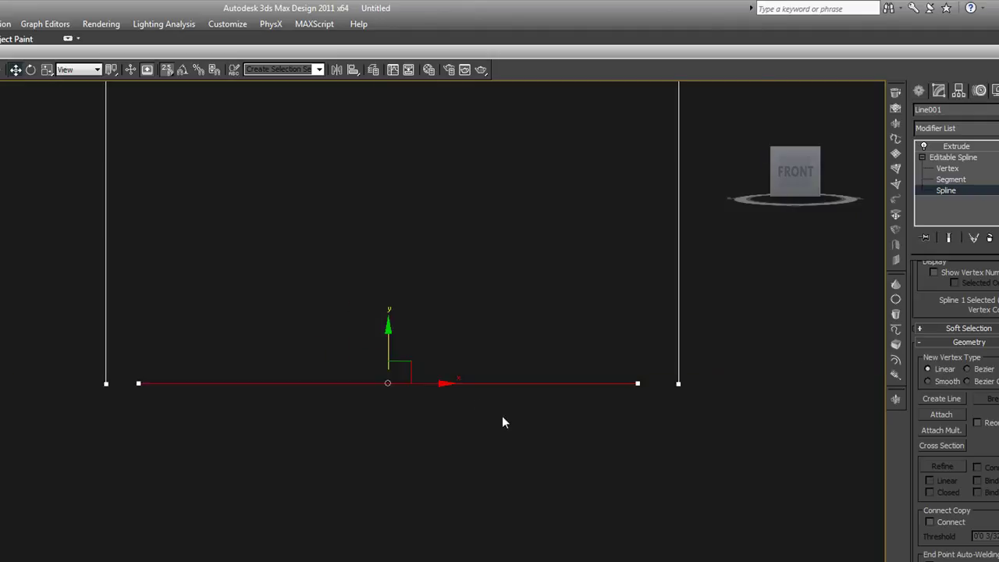
key(1)
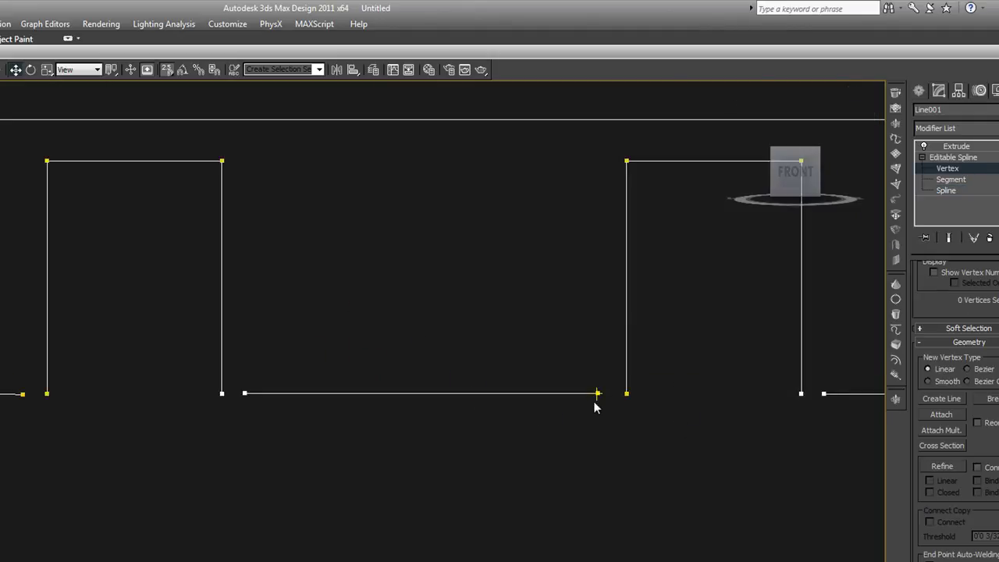
drag(595, 383, 626, 393)
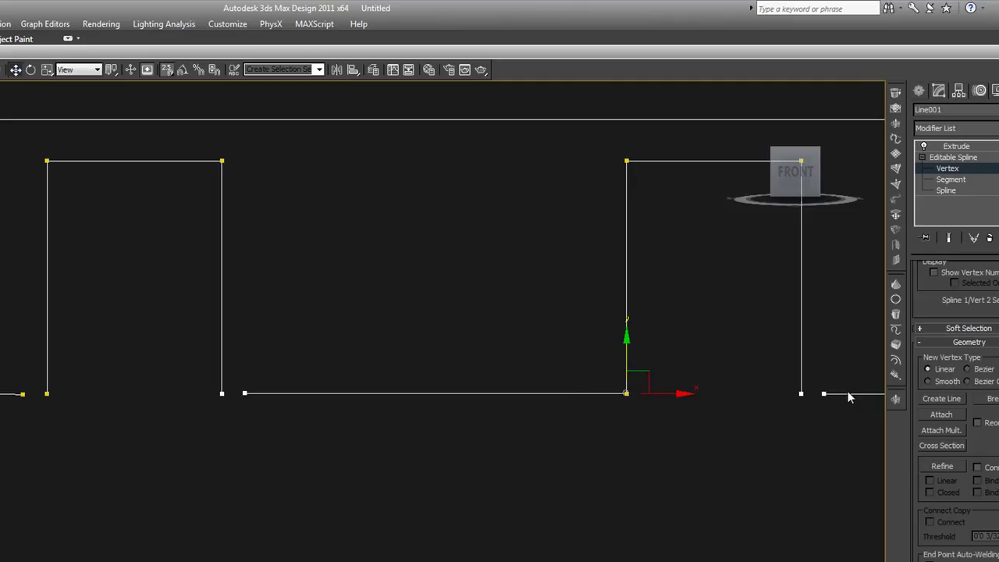
drag(828, 396, 801, 394)
- Snap the base-line end vertices on both sides of the left-hand opening to its bottom corners
drag(274, 417, 231, 375)
drag(519, 386, 460, 388)
click(305, 385)
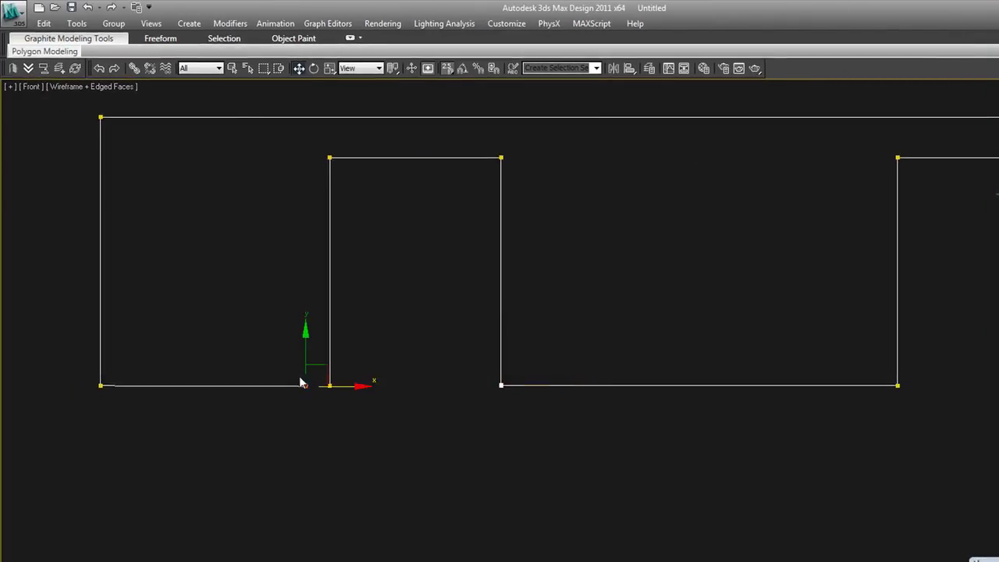
drag(305, 386, 334, 386)
scroll(560, 444, down, 3)
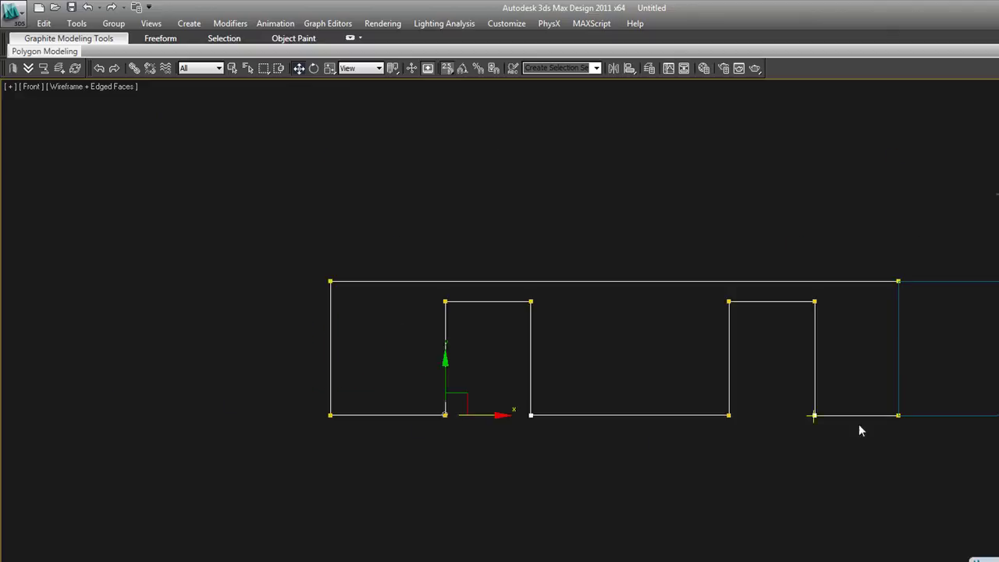
- Convert all of the existing wall's vertices to Corner type and weld them with the 0'0 3/32" threshold
drag(979, 460, 297, 228)
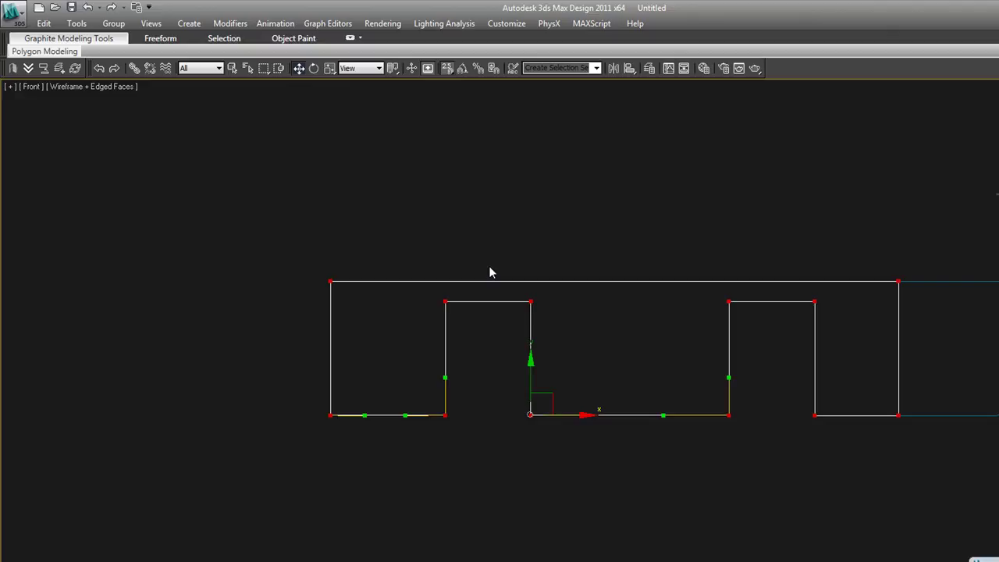
right_click(561, 415)
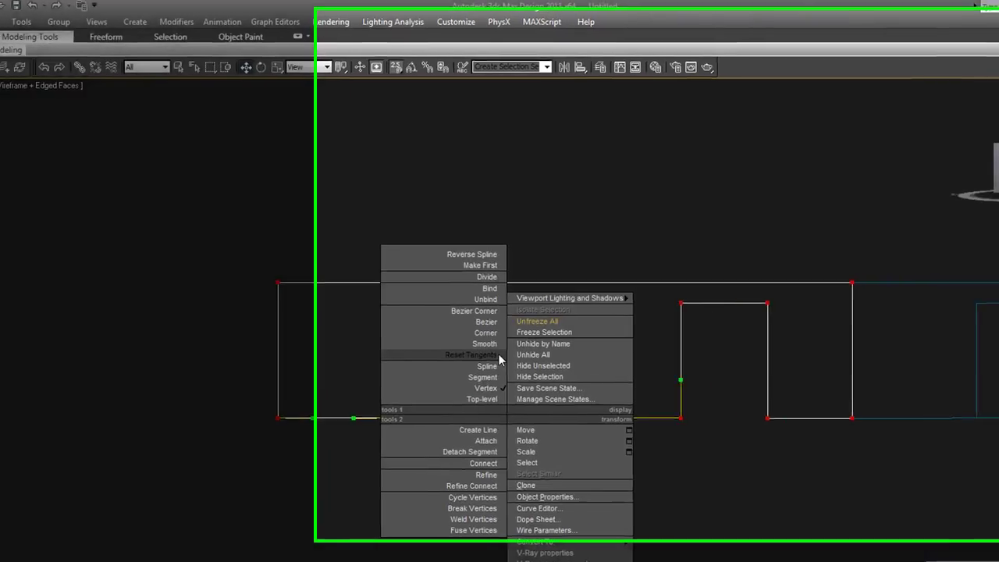
click(538, 333)
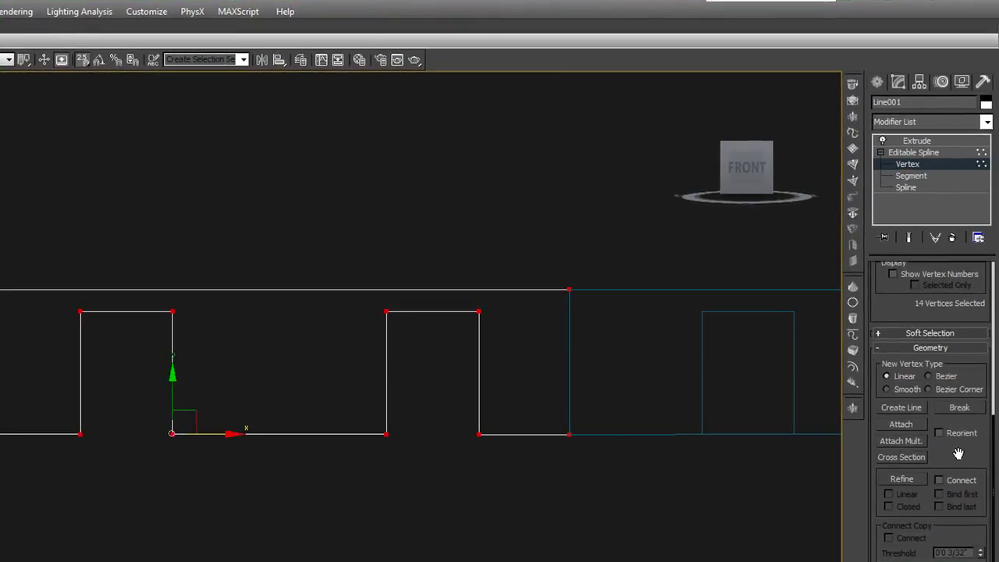
scroll(901, 377, down, 3)
scroll(905, 390, down, 1)
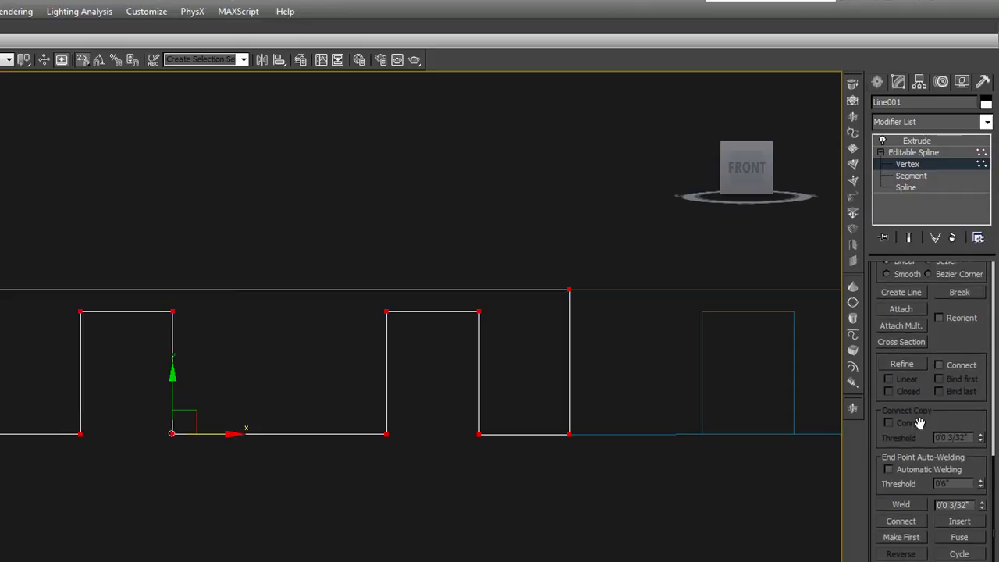
click(907, 505)
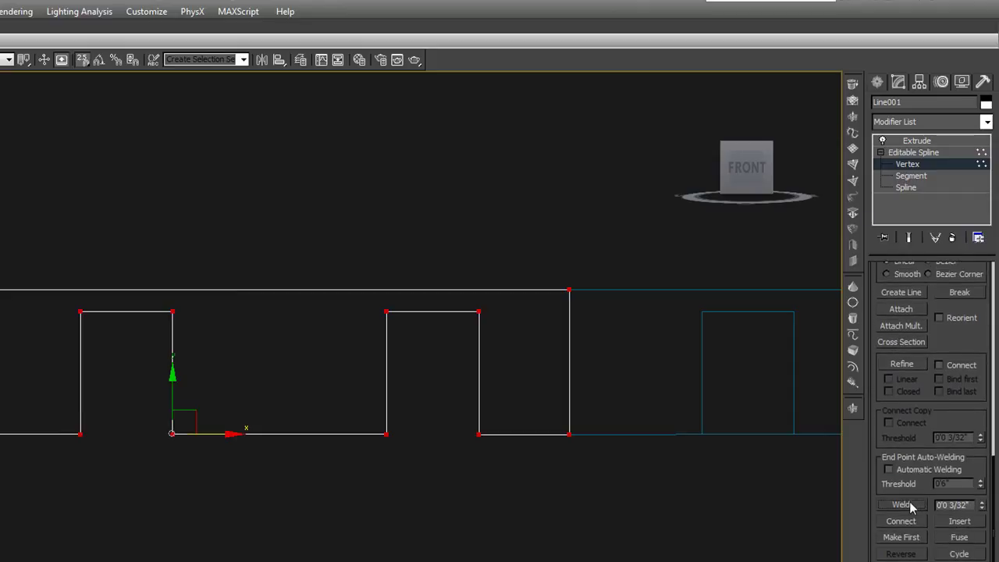
- Return to the wall's Extrude modifier and display the extrusion shaded in an angled 3D view
click(905, 165)
click(904, 141)
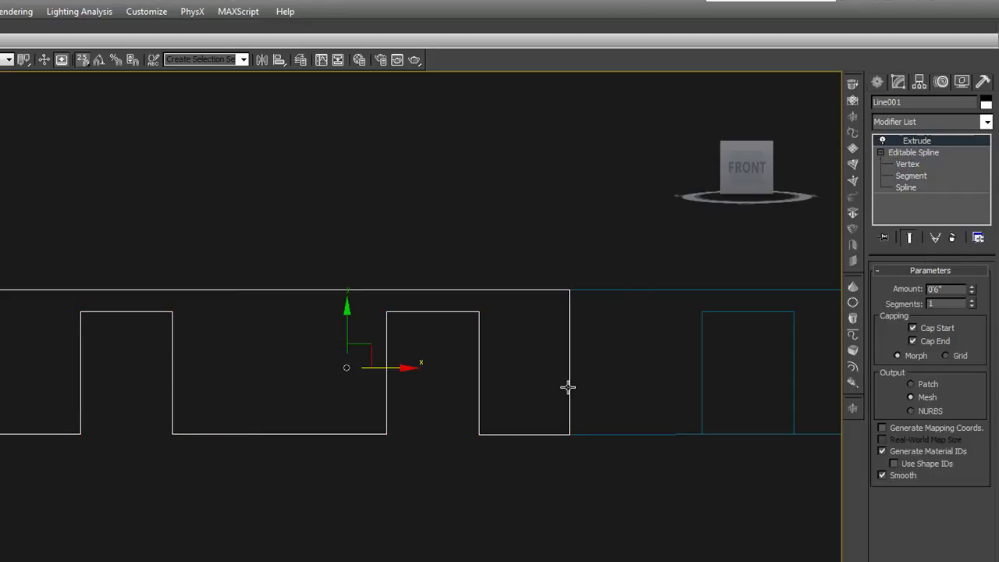
alt+middle_drag(533, 473, 586, 528)
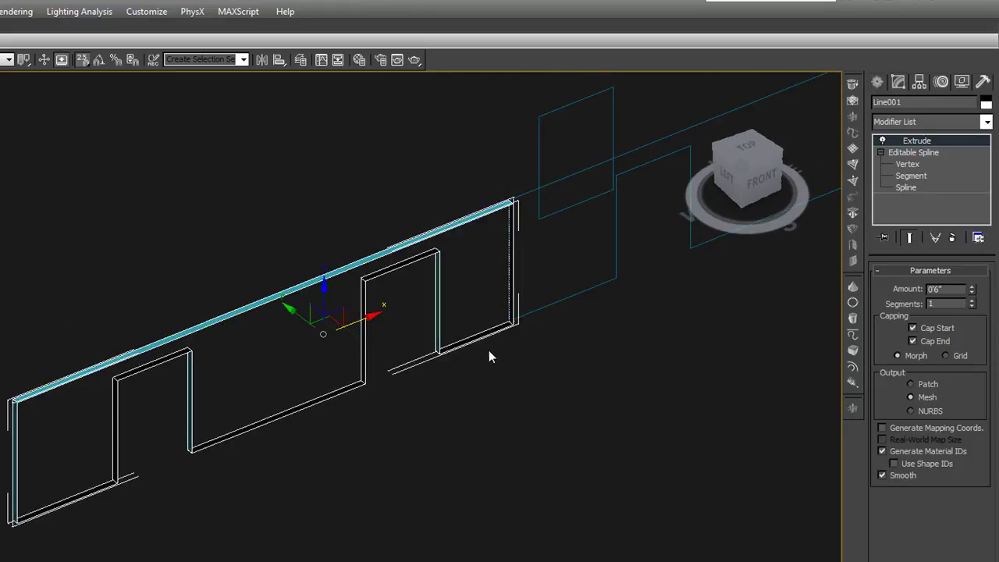
key(F3)
key(F3)
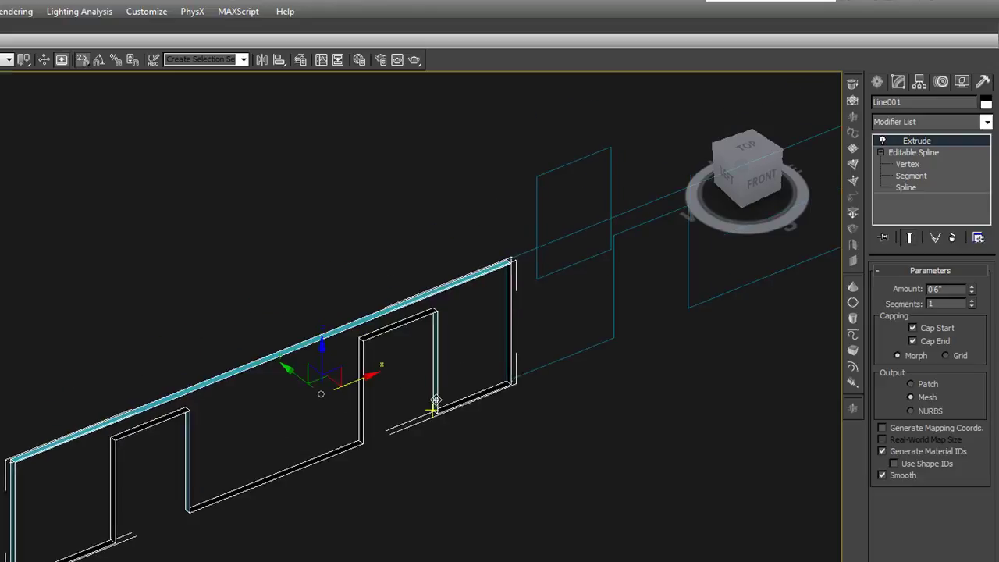
scroll(437, 349, up, 3)
scroll(492, 397, down, 4)
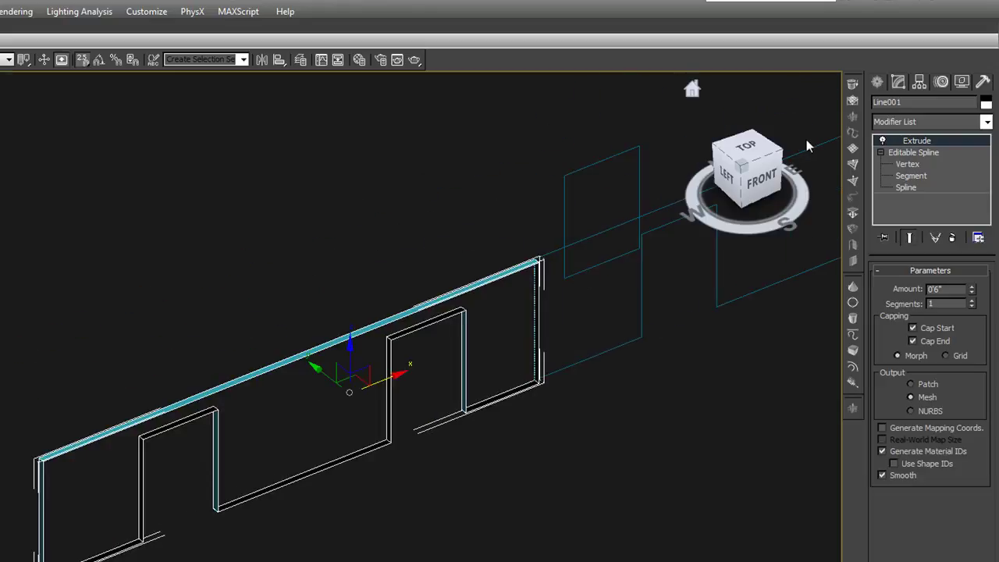
- Weld all of the existing wall's vertices with a 0'1 3/32" threshold, return to Extrude and deselect the wall
click(905, 163)
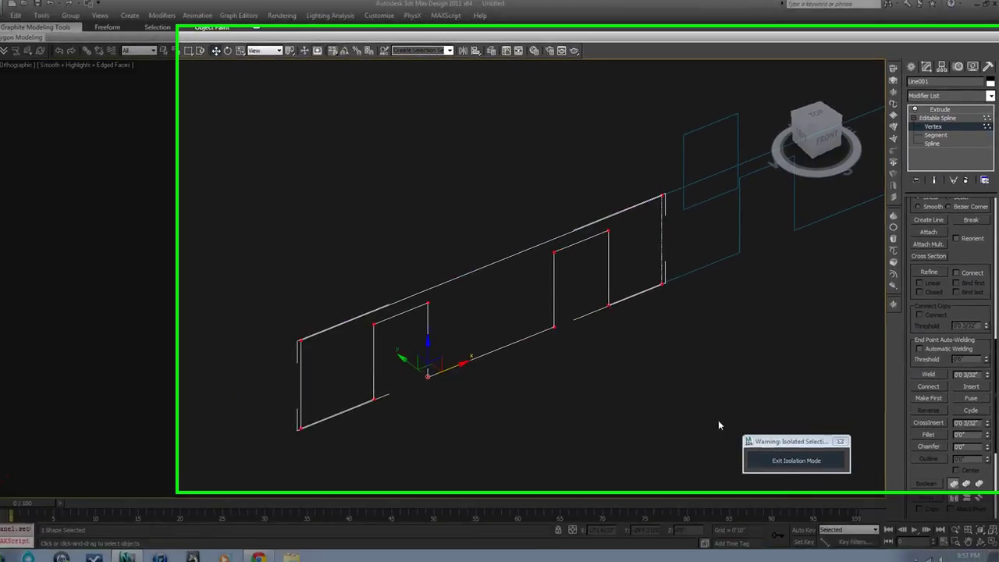
drag(718, 419, 229, 158)
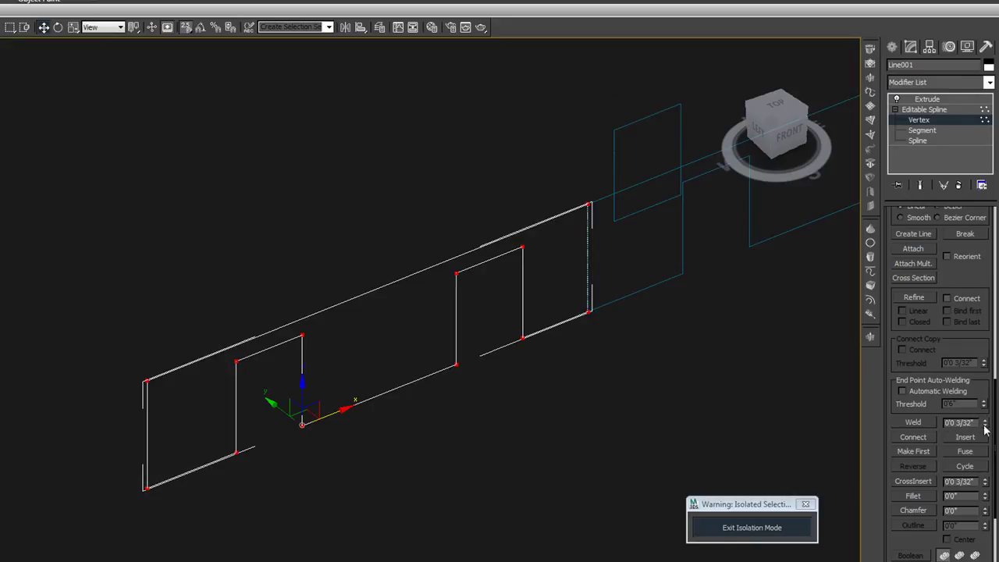
click(922, 422)
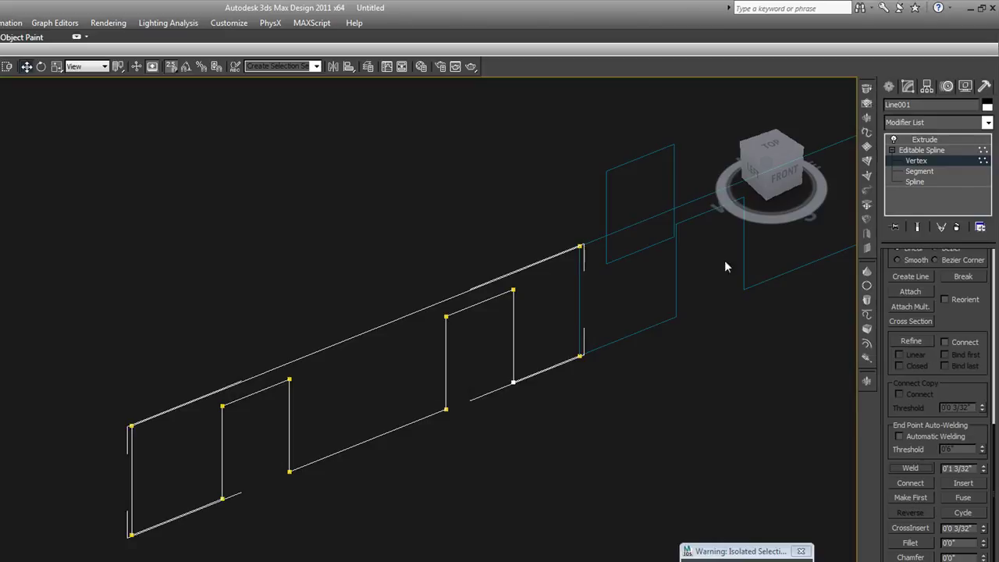
click(953, 141)
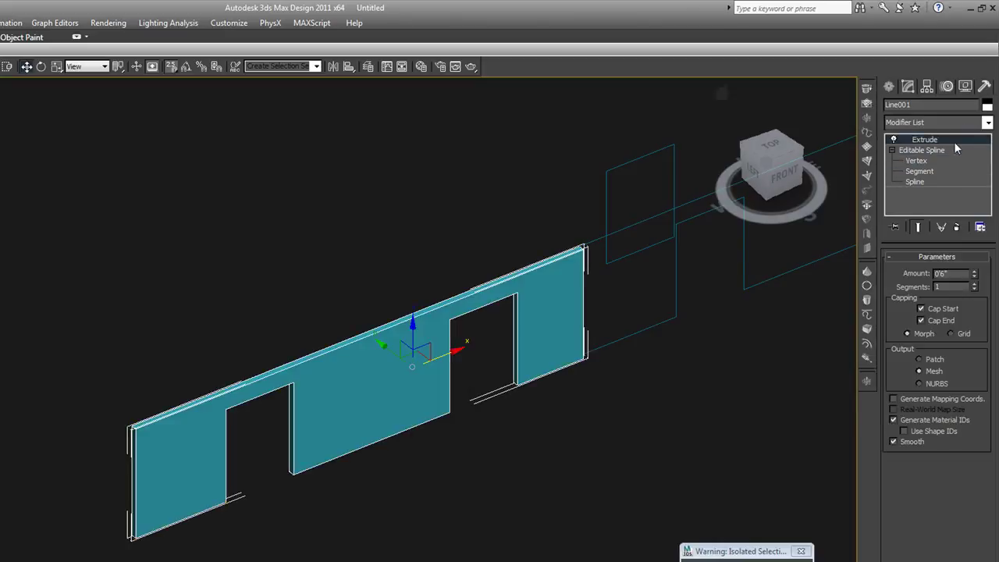
click(560, 218)
click(597, 237)
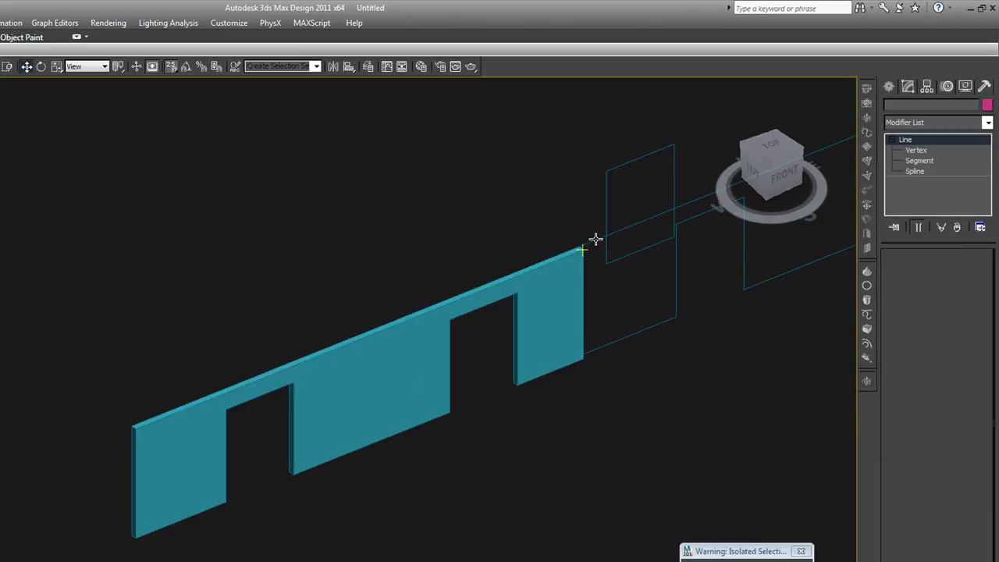
- Copy the Extrude modifier from the existing wall's modifier stack
click(518, 294)
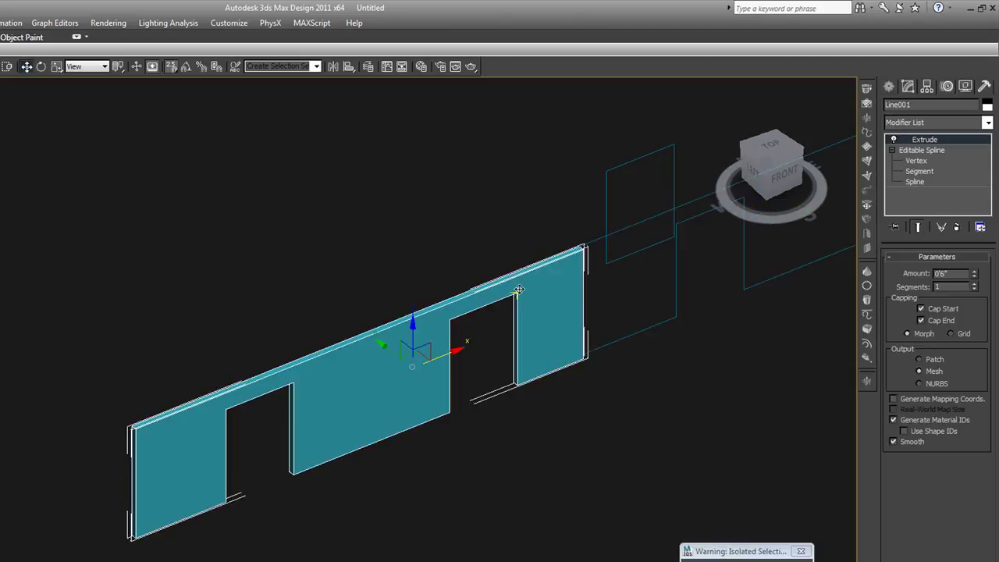
right_click(947, 139)
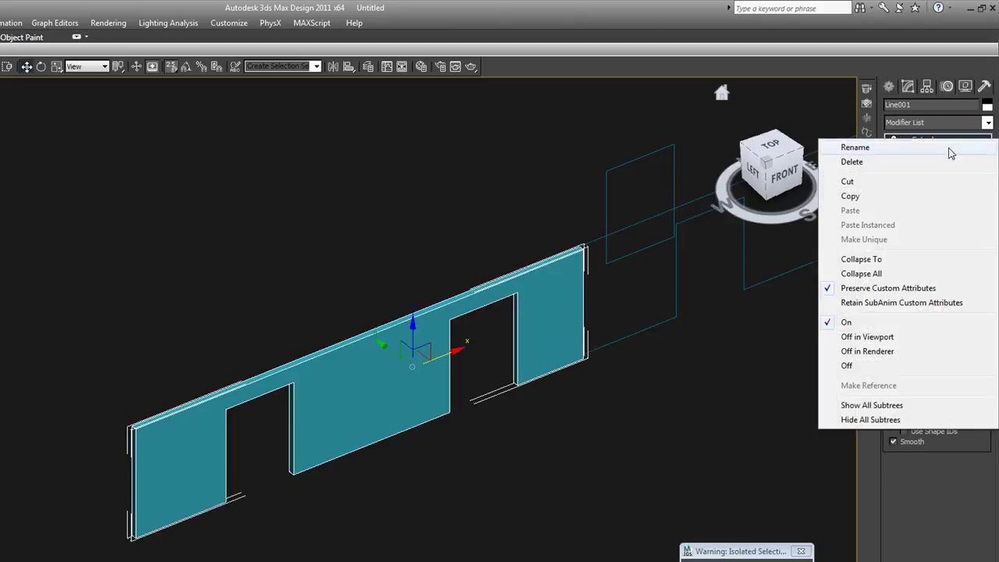
click(931, 197)
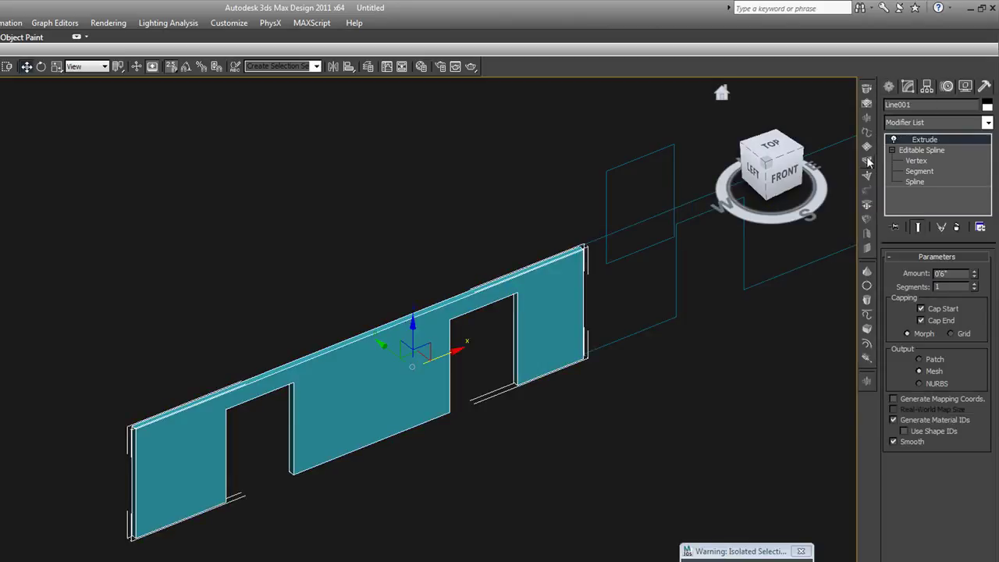
right_click(924, 140)
click(849, 145)
right_click(929, 138)
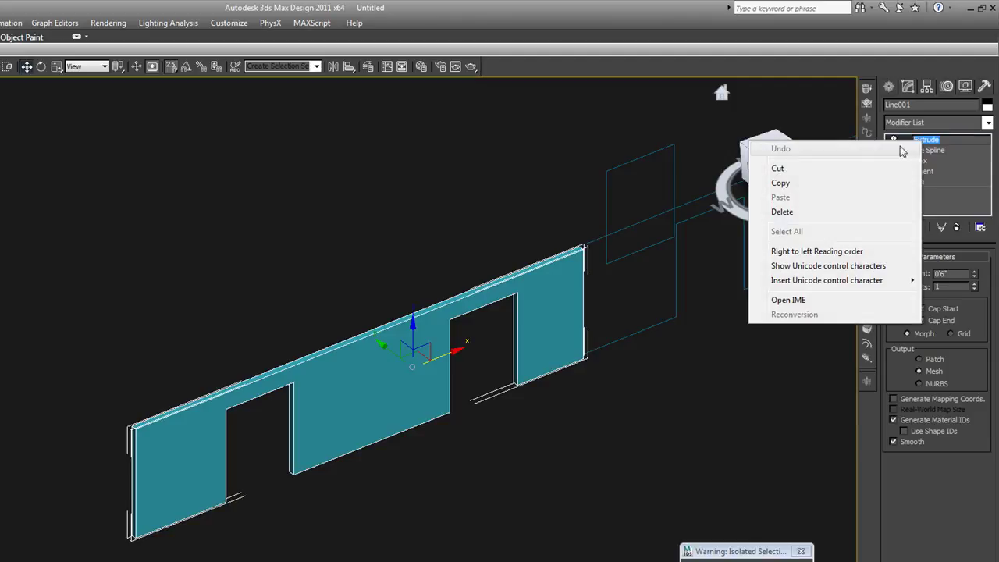
click(834, 185)
- Paste the copied Extrude modifier as an instance onto the entrance wall outline
click(694, 199)
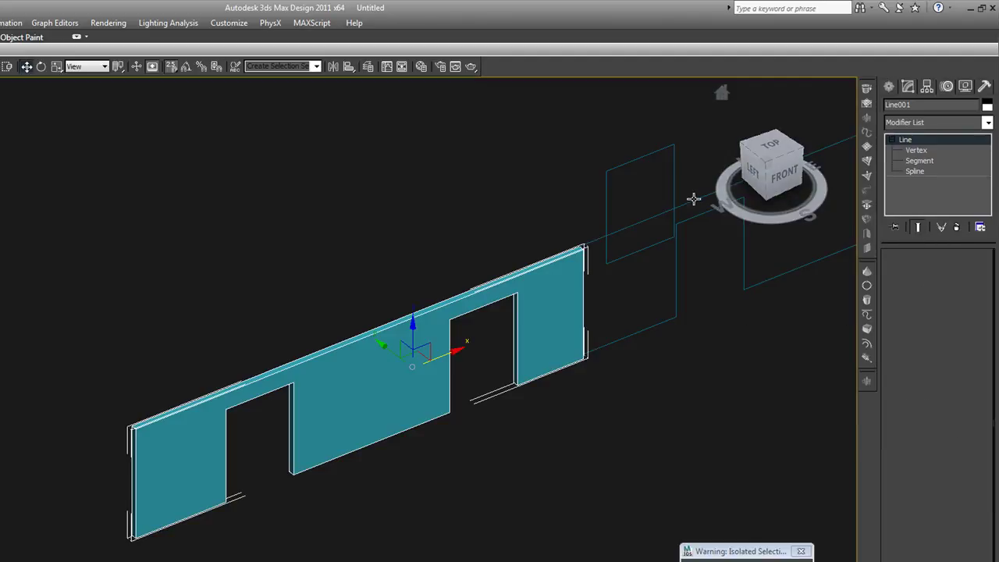
right_click(917, 141)
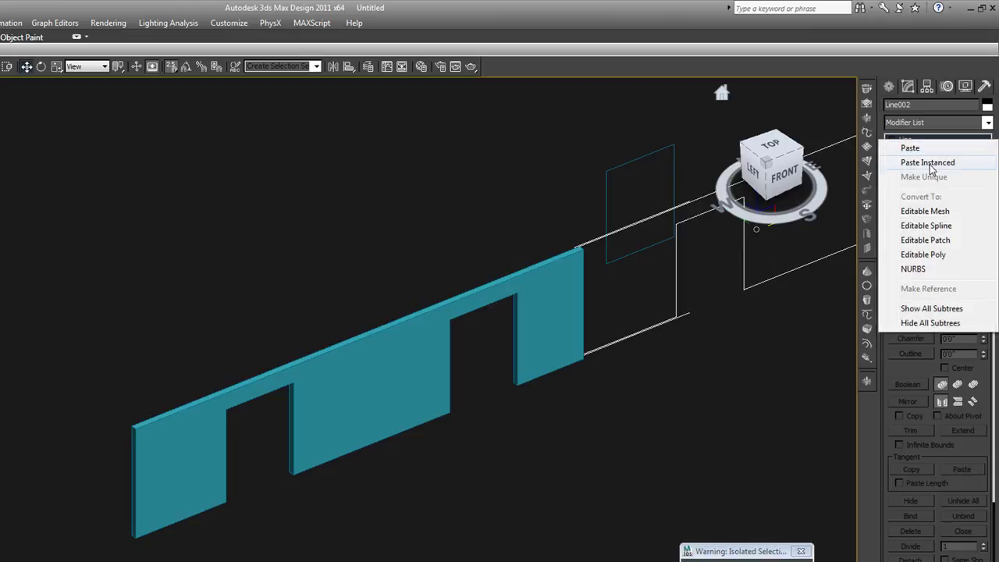
click(929, 166)
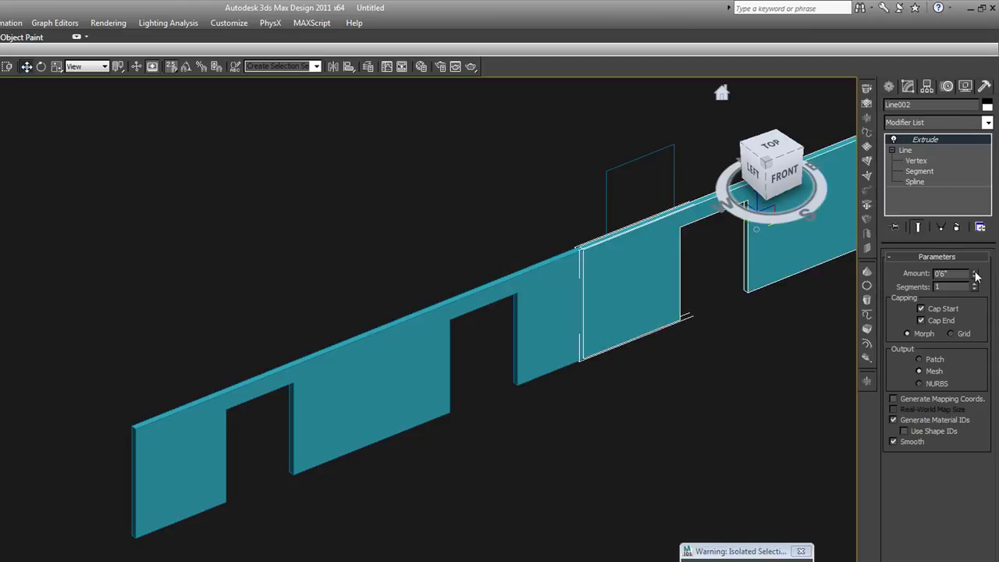
- Try changing the instanced Extrude amount, undo the change and deselect the entrance wall
mouse_move(975, 274)
mouse_down()
mouse_move(972, 250)
mouse_move(961, 265)
mouse_up()
key(ctrl+z)
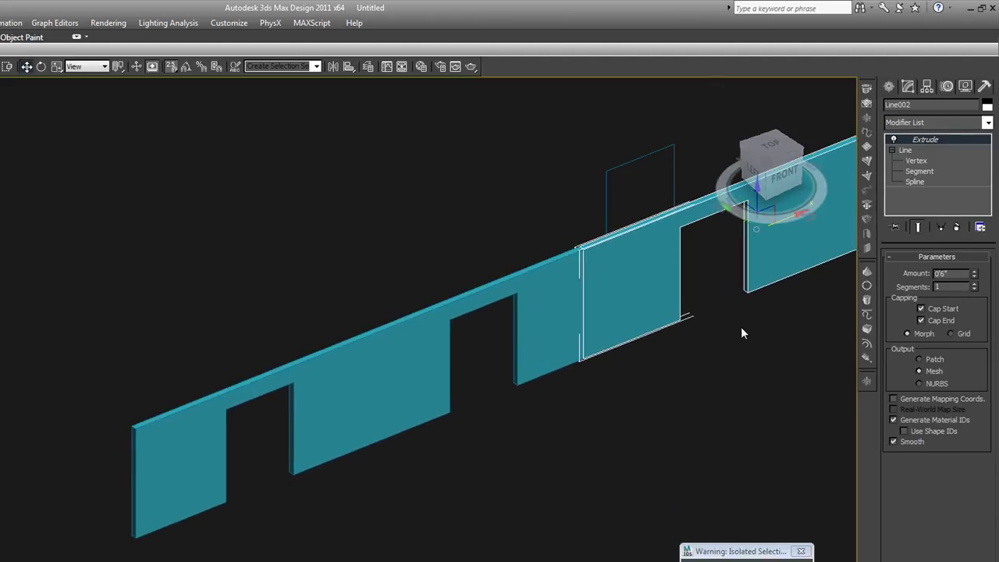
click(741, 333)
middle_drag(594, 354, 552, 368)
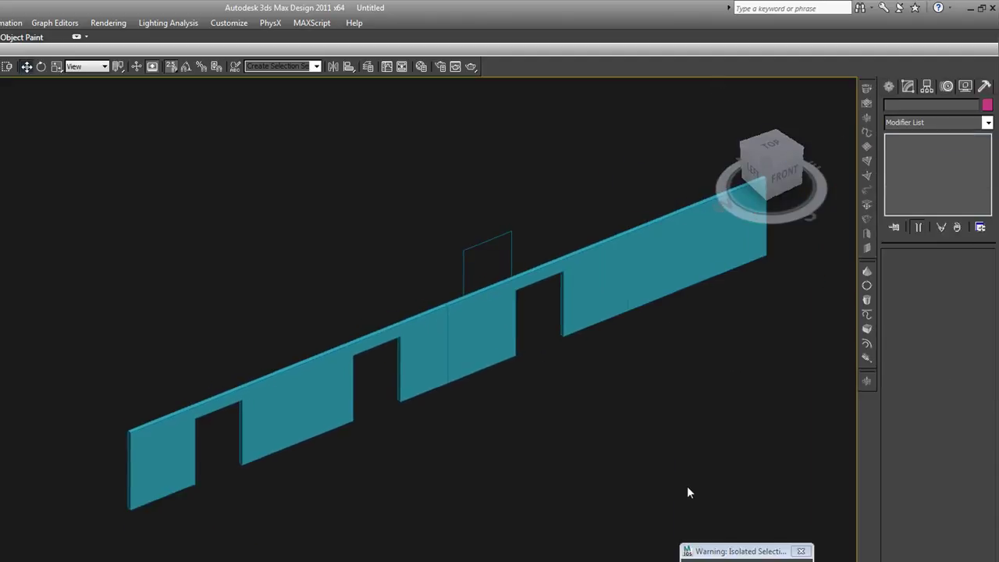